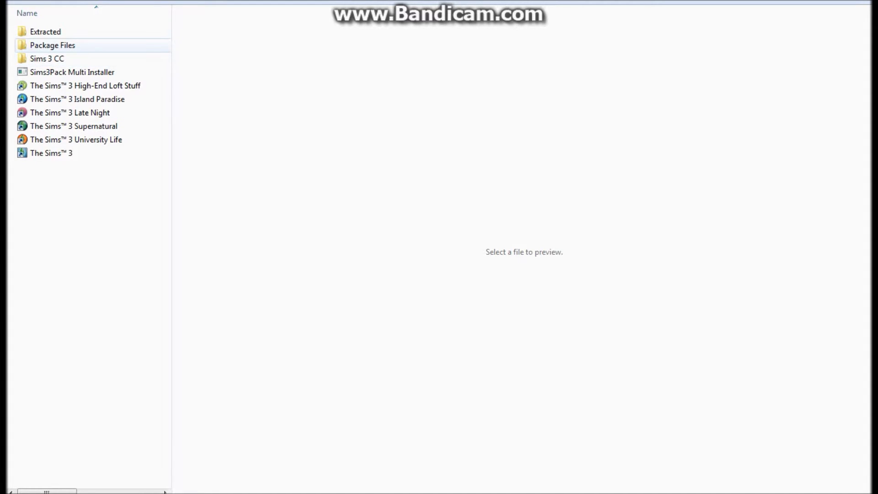
# Launch Sims3Pack Multi Installer, allow it to run, and move its window clear of the file list.
pyautogui.doubleClick(73, 72)
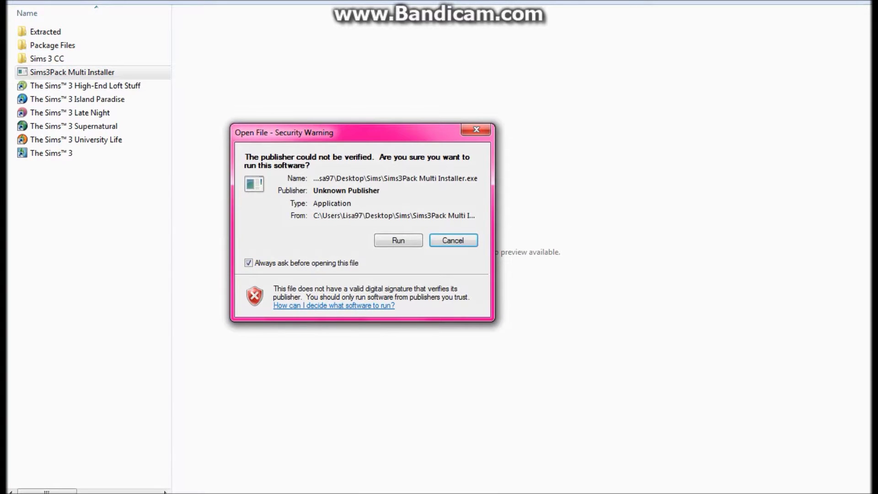
pyautogui.click(398, 240)
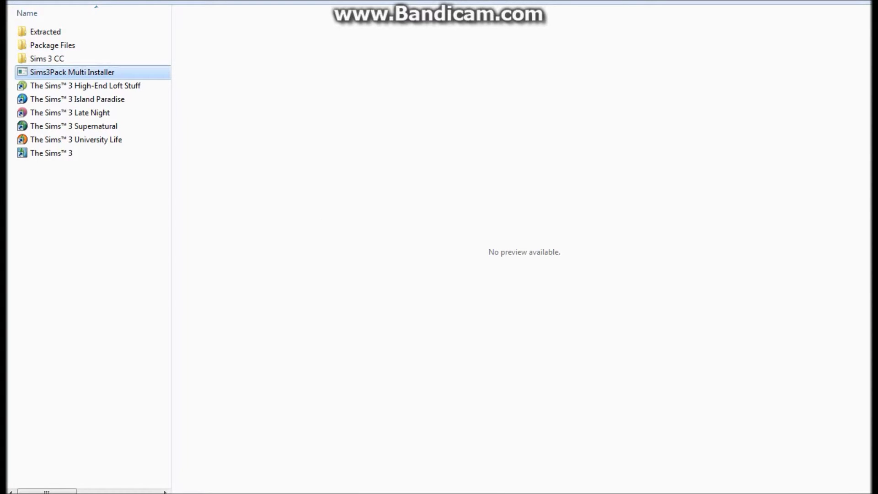
pyautogui.moveTo(137, 33); pyautogui.dragTo(677, 45)
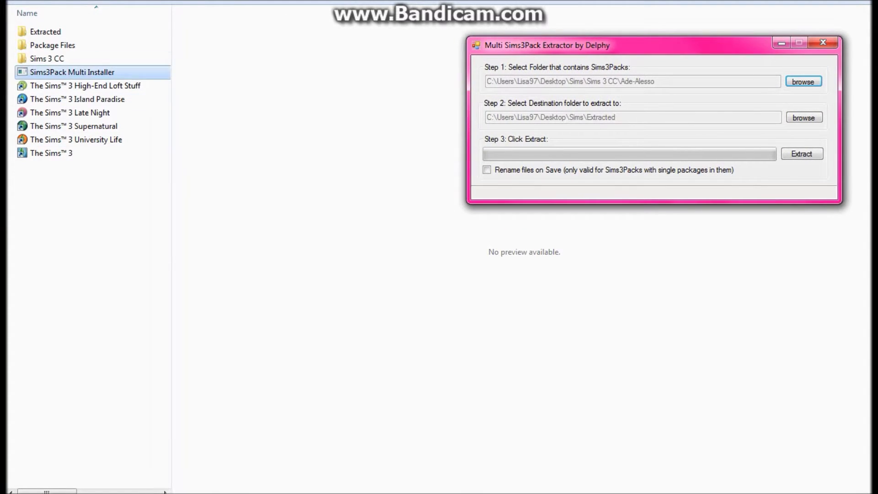
# In the Sims 3 CC folder, move the Ade-Jenner, Cazy_Hair_179AF, LeahLillith and two Nightcrawler files into their matching creator folders.
pyautogui.doubleClick(47, 58)
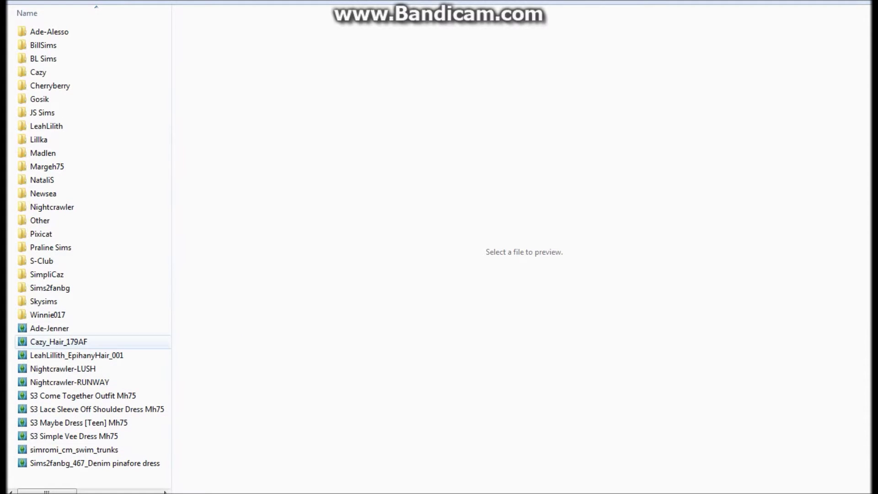
pyautogui.moveTo(73, 328); pyautogui.dragTo(69, 73)
pyautogui.moveTo(69, 328); pyautogui.dragTo(99, 127)
pyautogui.click(69, 328)
pyautogui.keyDown('shift'); pyautogui.click(69, 341); pyautogui.keyUp('shift')
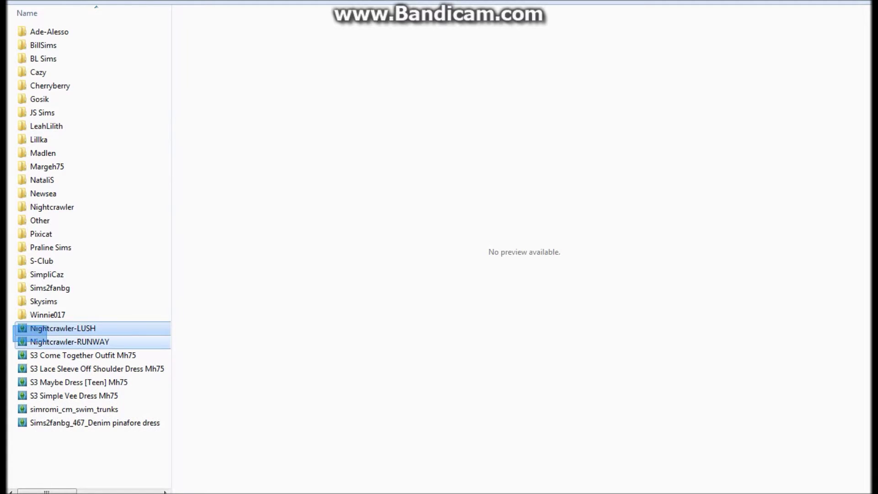
pyautogui.moveTo(69, 342); pyautogui.dragTo(80, 211)
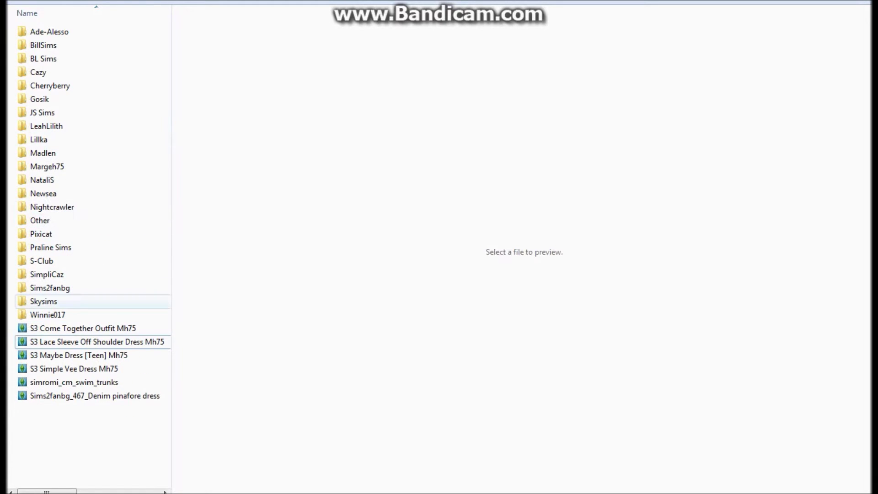
# File the remaining loose Sims3Packs: the four Mh75 outfits into Margeh75, and the swim trunks and denim dress into their own folders.
pyautogui.moveTo(10, 326); pyautogui.dragTo(92, 169)
pyautogui.moveTo(91, 342); pyautogui.dragTo(80, 288)
pyautogui.moveTo(91, 328); pyautogui.dragTo(82, 221)
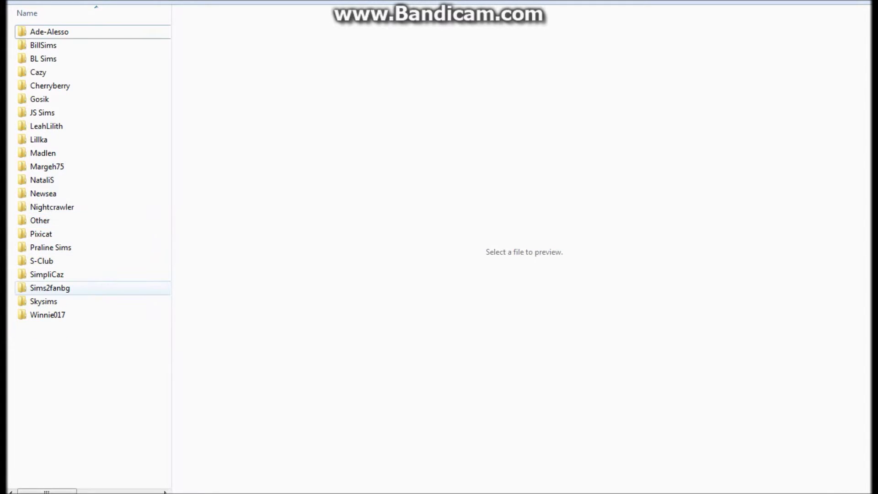
# Open the extractor's source folder selection and check the package files in the Extracted folder's Ade-Alesso subfolder.
pyautogui.hotkey('alt', 'Tab')
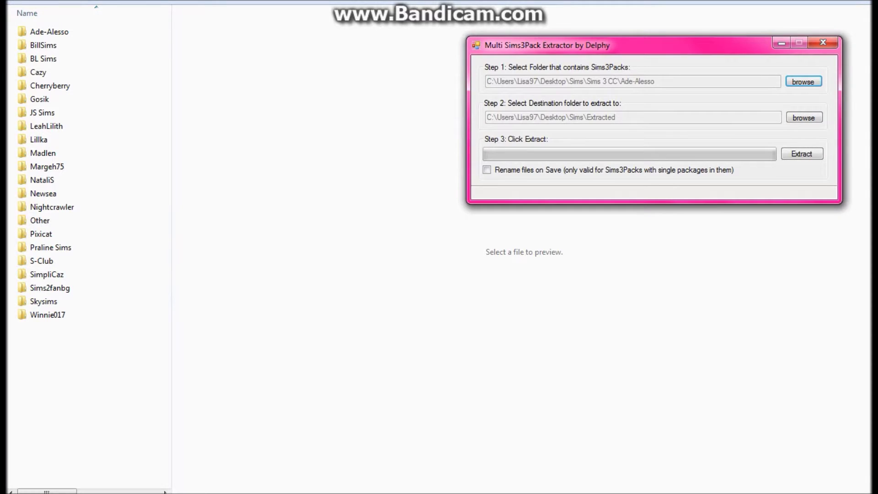
pyautogui.click(804, 81)
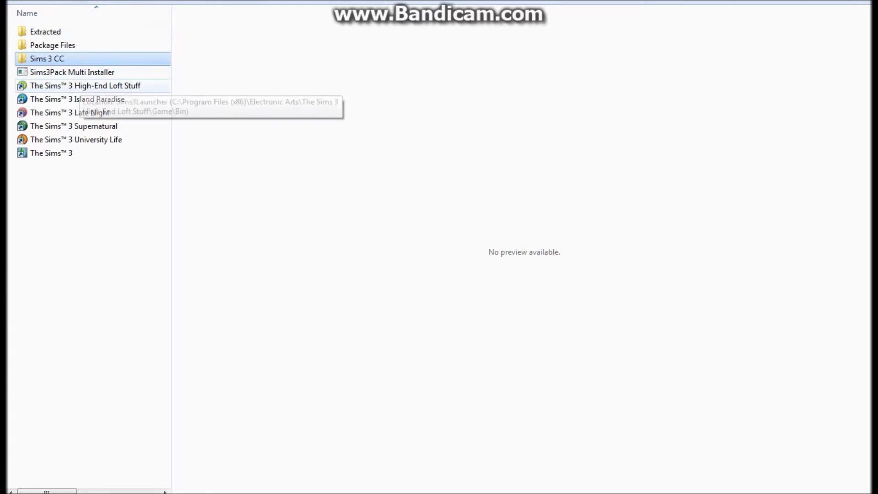
pyautogui.press('Return')
pyautogui.doubleClick(50, 32)
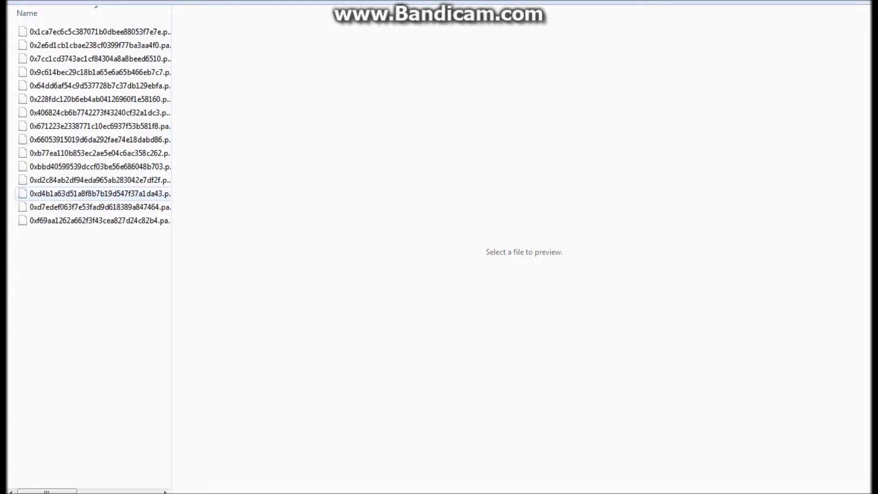
pyautogui.hotkey('alt', 'Left')
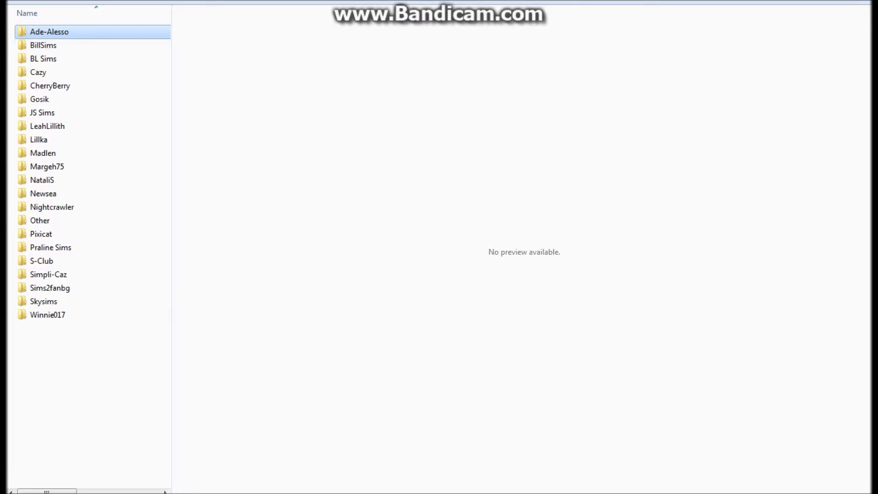
# Choose Sims 3 CC\Ade-Alesso as the source folder and extract its Sims3Packs to the Extracted folder.
pyautogui.hotkey('alt', 'Tab')
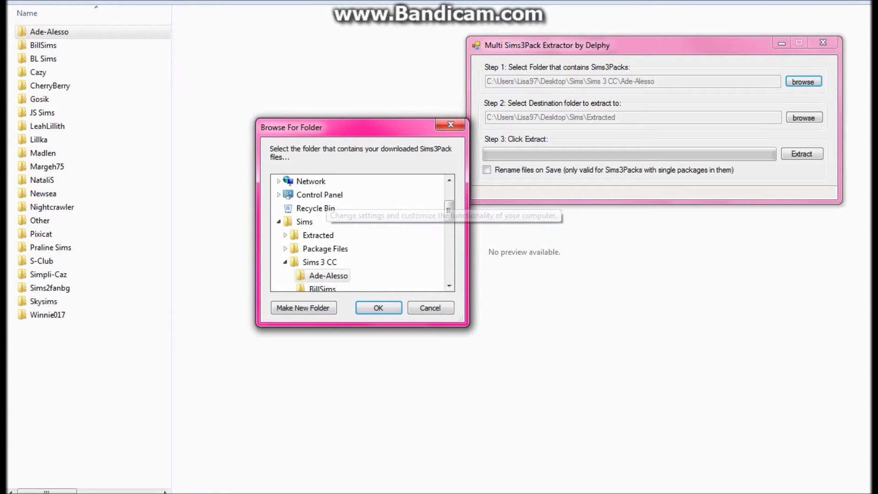
pyautogui.moveTo(450, 211); pyautogui.dragTo(449, 216)
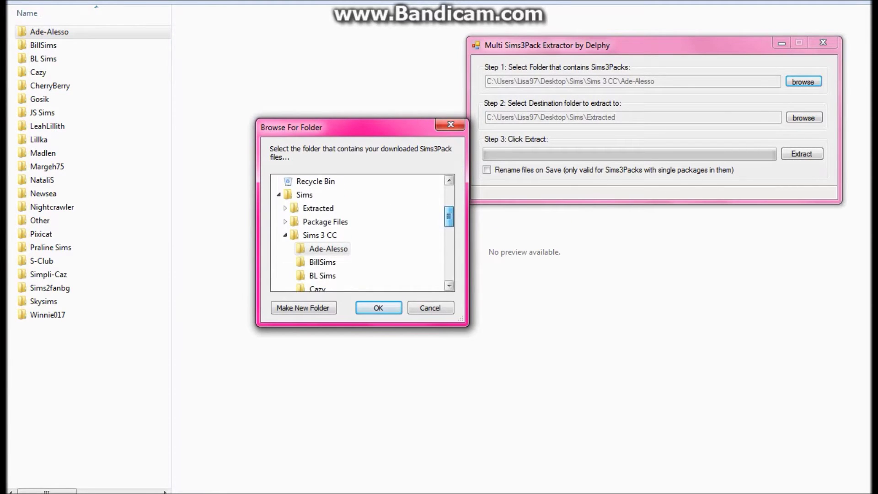
pyautogui.click(328, 249)
pyautogui.press('Return')
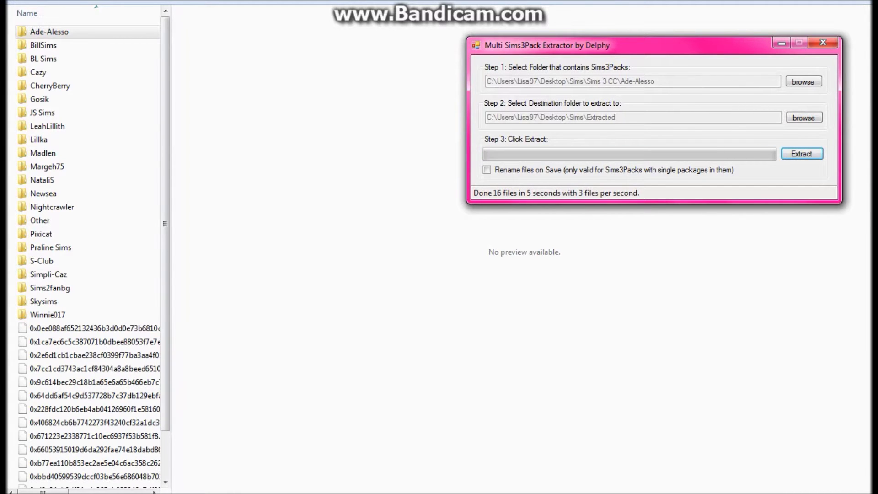
pyautogui.moveTo(165, 288); pyautogui.dragTo(166, 330)
pyautogui.moveTo(11, 273); pyautogui.dragTo(127, 483)
pyautogui.moveTo(165, 348); pyautogui.dragTo(165, 304)
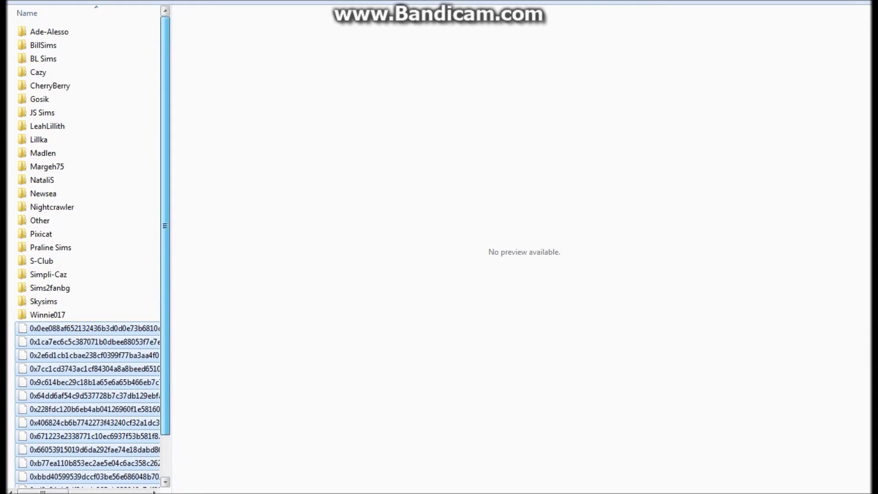
pyautogui.moveTo(91, 328); pyautogui.dragTo(109, 430)
pyautogui.click(85, 33)
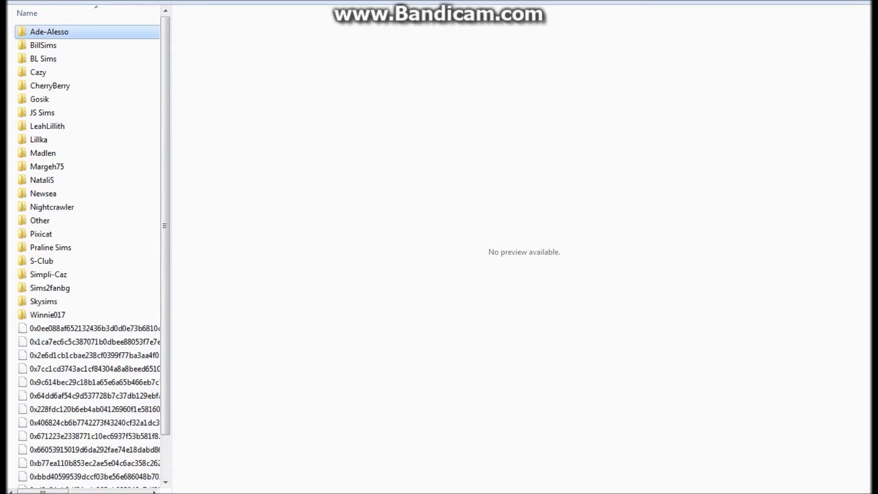
# Delete all old package files from the Ade-Alesso subfolder and return to the Extracted folder.
pyautogui.doubleClick(84, 33)
pyautogui.moveTo(76, 235); pyautogui.dragTo(82, 32)
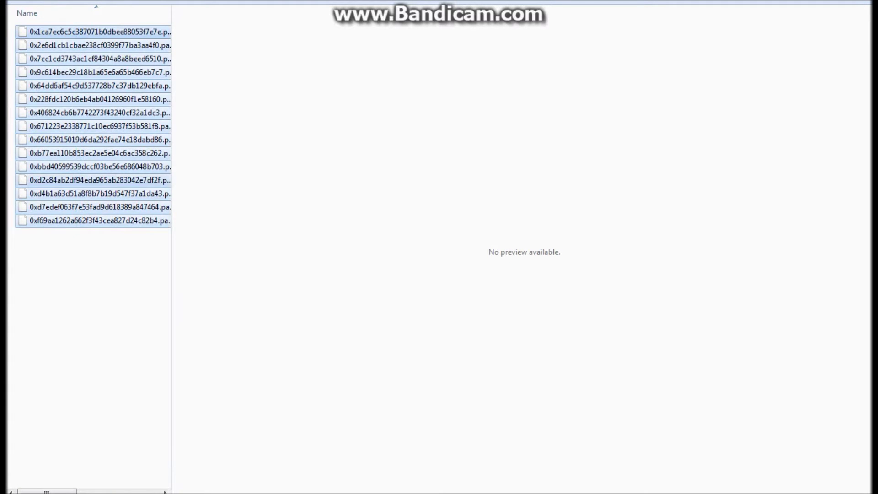
pyautogui.press('Delete')
pyautogui.press('Return')
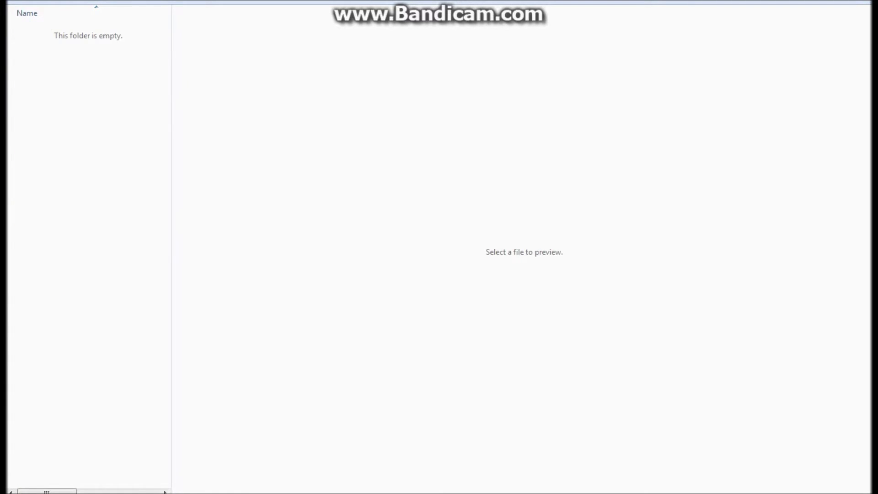
pyautogui.press('BackSpace')
# Move all the newly extracted package files into the Ade-Alesso folder and widen the file list area.
pyautogui.scroll(-1, 87, 320)
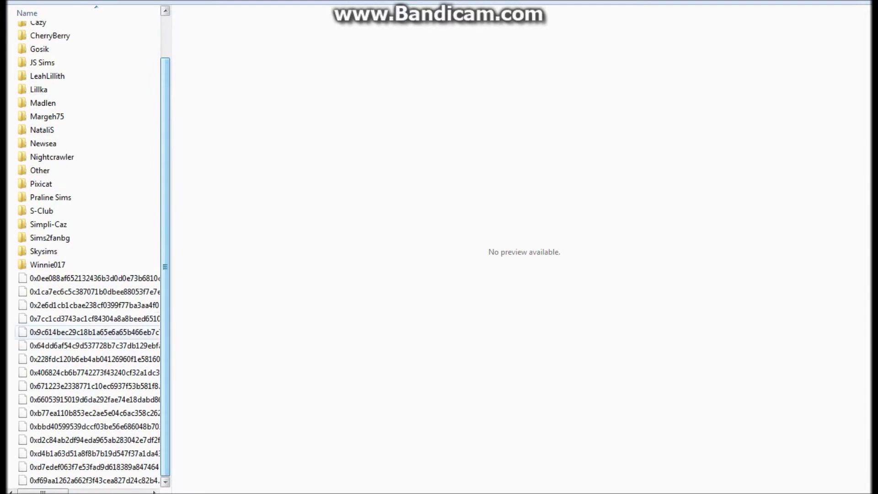
pyautogui.moveTo(13, 281); pyautogui.dragTo(144, 484)
pyautogui.scroll(2, 87, 320)
pyautogui.moveTo(82, 380); pyautogui.dragTo(119, 421)
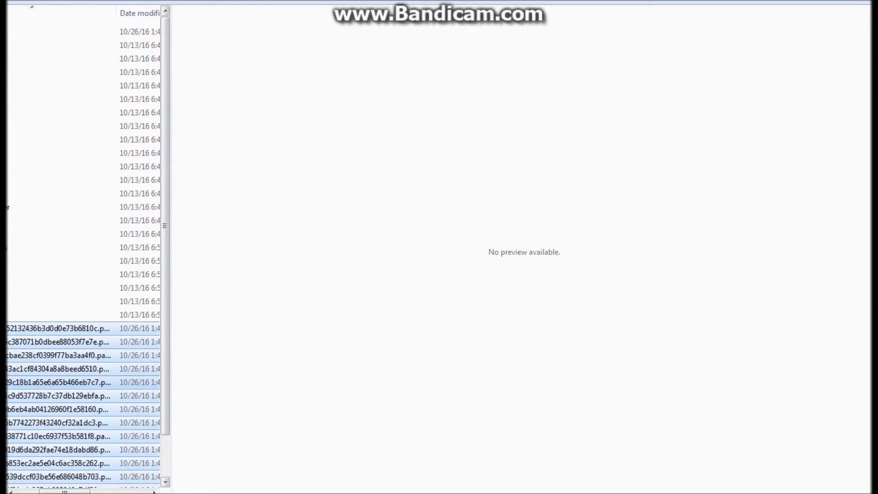
pyautogui.moveTo(73, 492); pyautogui.dragTo(47, 492)
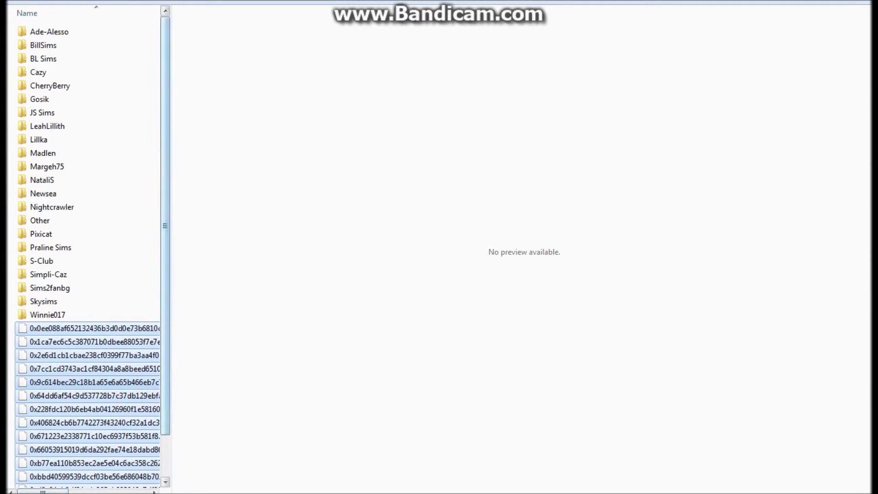
pyautogui.moveTo(166, 226); pyautogui.dragTo(481, 235)
pyautogui.moveTo(320, 368); pyautogui.dragTo(78, 32)
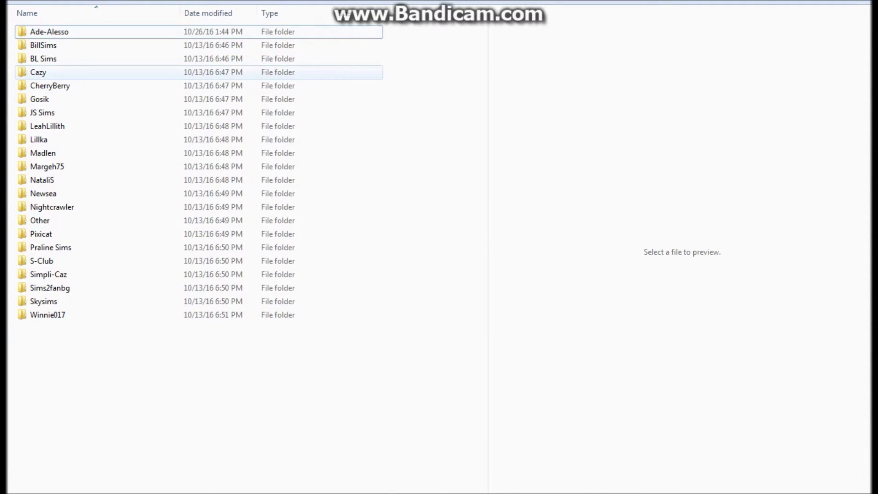
# Set the extractor's source folder to Sims 3 CC\Cazy and extract its Sims3Packs.
pyautogui.hotkey('alt', 'Tab')
pyautogui.click(804, 81)
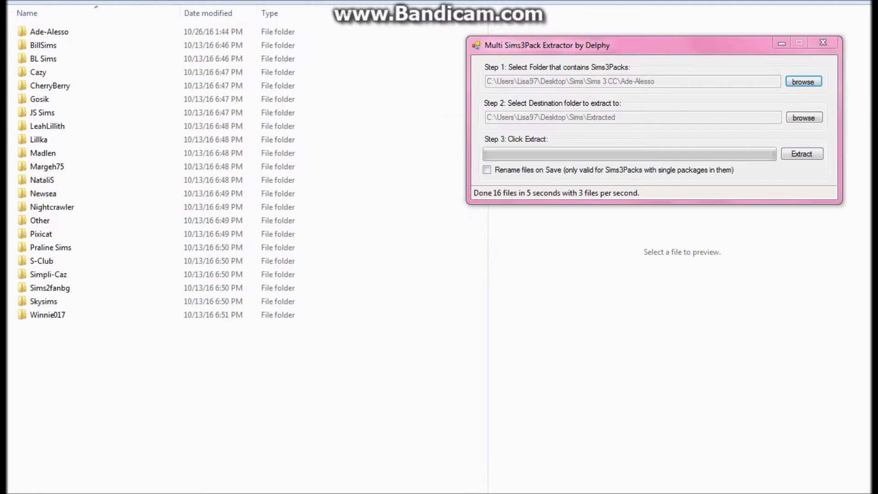
pyautogui.click(449, 286)
pyautogui.click(449, 286)
pyautogui.click(449, 286)
pyautogui.click(317, 275)
pyautogui.click(379, 308)
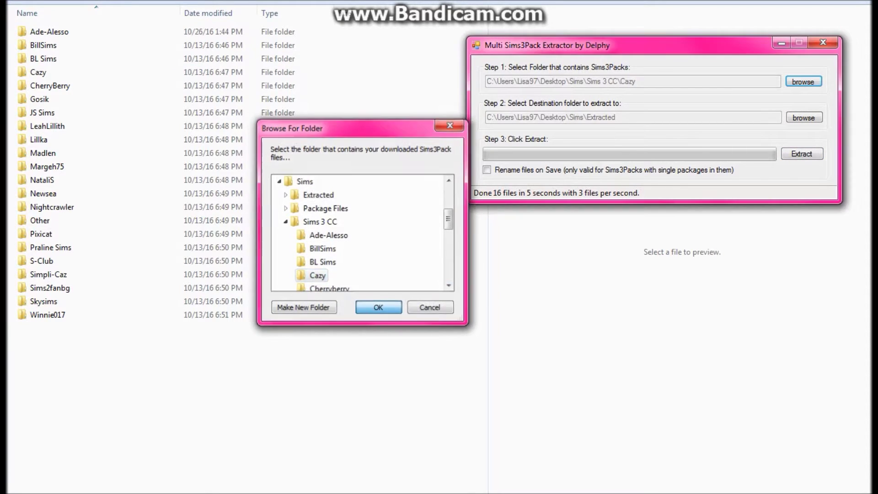
pyautogui.click(803, 154)
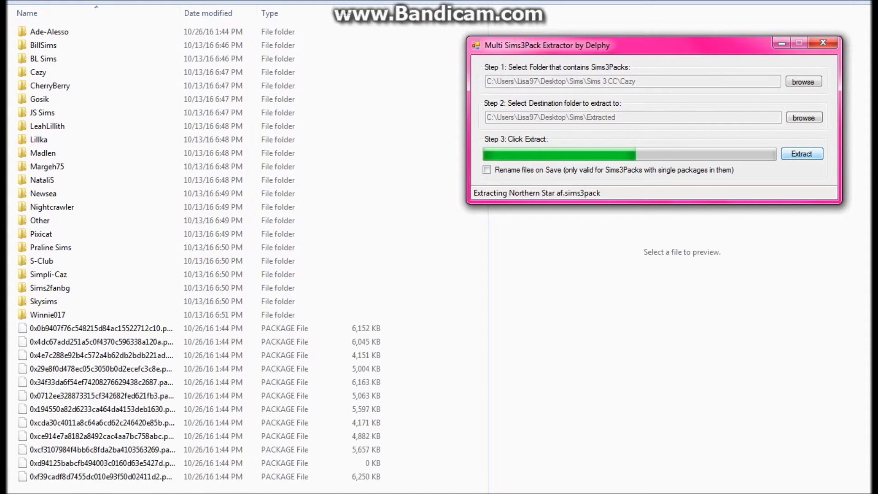
# Delete all old package files from the Cazy subfolder and return to the Extracted folder.
pyautogui.doubleClick(55, 73)
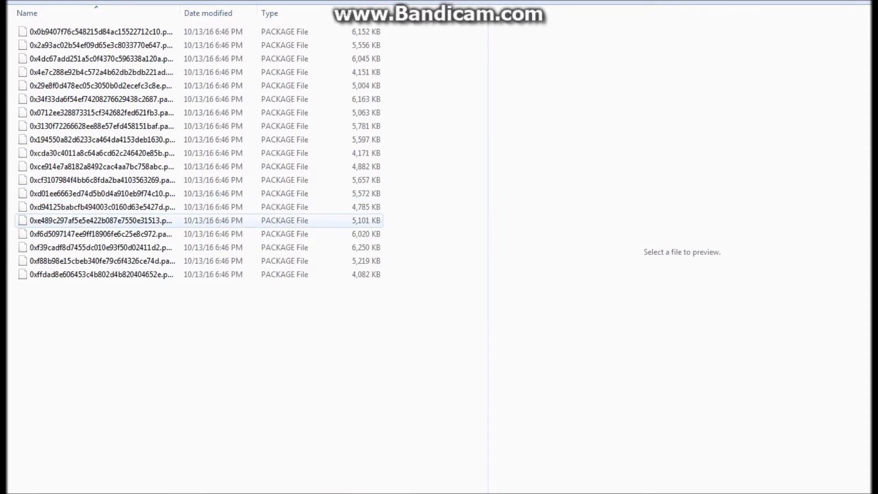
pyautogui.moveTo(87, 325); pyautogui.dragTo(83, 28)
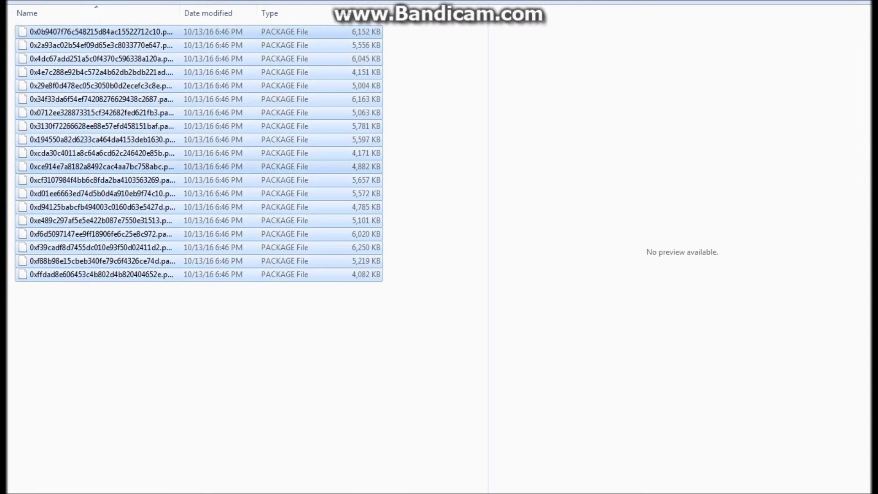
pyautogui.press('Delete')
pyautogui.press('Return')
pyautogui.press('BackSpace')
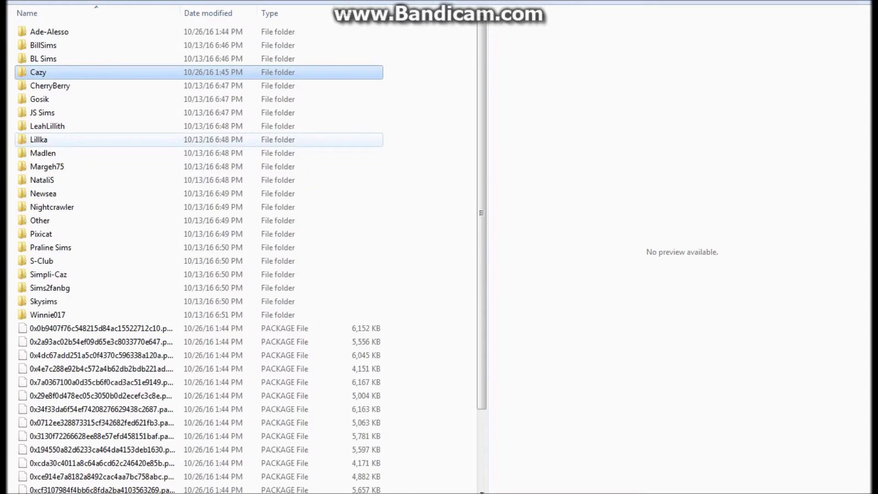
# Move all the newly extracted loose package files into the Cazy folder.
pyautogui.scroll(-3, 201, 302)
pyautogui.moveTo(200, 229); pyautogui.dragTo(10, 490)
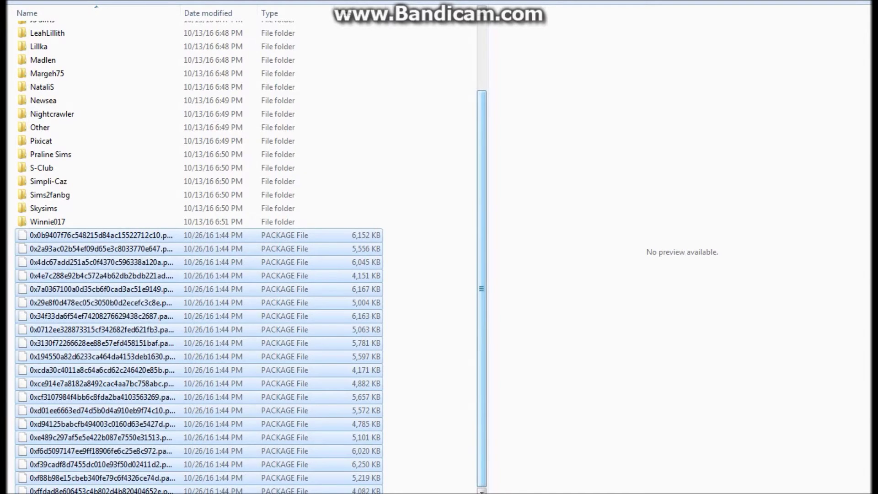
pyautogui.moveTo(482, 366); pyautogui.dragTo(482, 293)
pyautogui.moveTo(176, 369); pyautogui.dragTo(73, 73)
# Set the extractor's source folder to Sims 3 CC\LeahLilith and extract its Sims3Packs.
pyautogui.hotkey('alt', 'Tab')
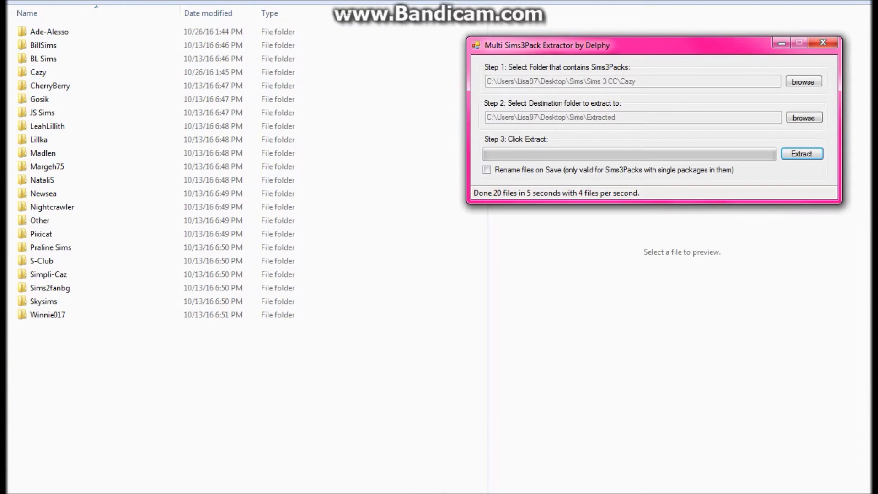
pyautogui.click(804, 82)
pyautogui.press('Down')
pyautogui.press('Down')
pyautogui.press('Down')
pyautogui.press('Down')
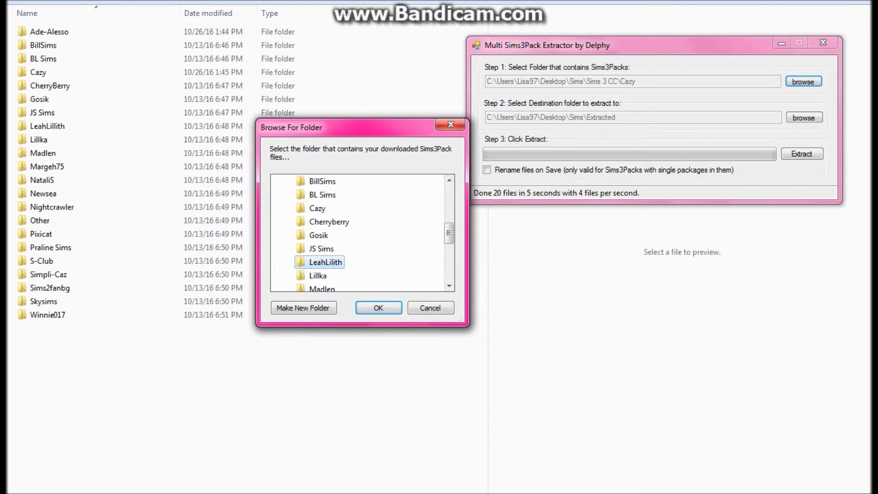
pyautogui.press('Return')
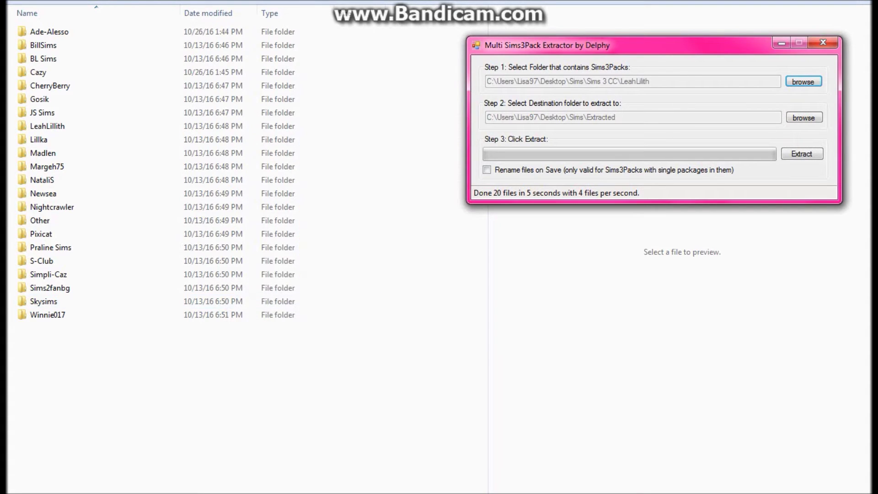
pyautogui.click(802, 154)
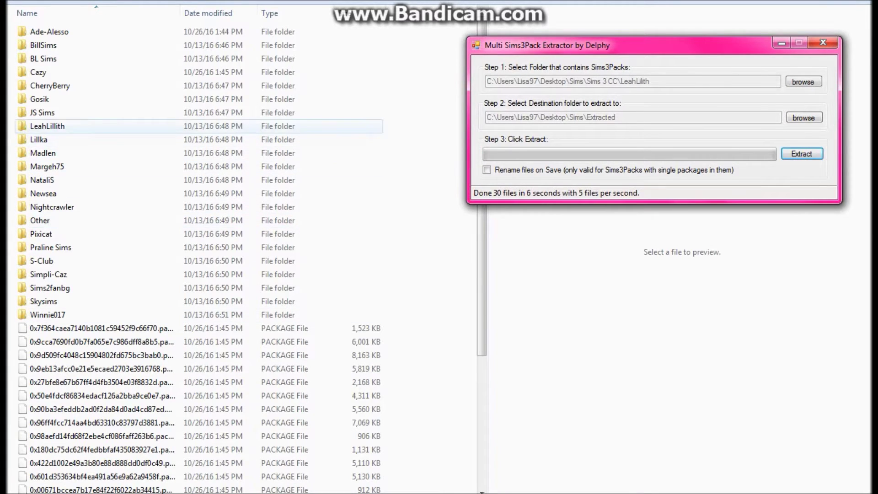
# Delete all old package files from the LeahLillith subfolder and return to the Extracted folder.
pyautogui.click(48, 126)
pyautogui.doubleClick(48, 126)
pyautogui.moveTo(10, 26); pyautogui.dragTo(234, 471)
pyautogui.press('Delete')
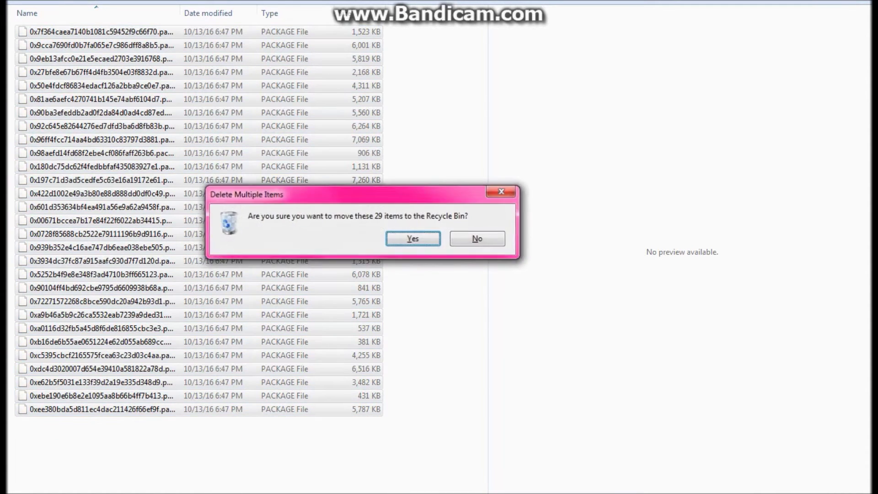
pyautogui.press('Return')
pyautogui.press('BackSpace')
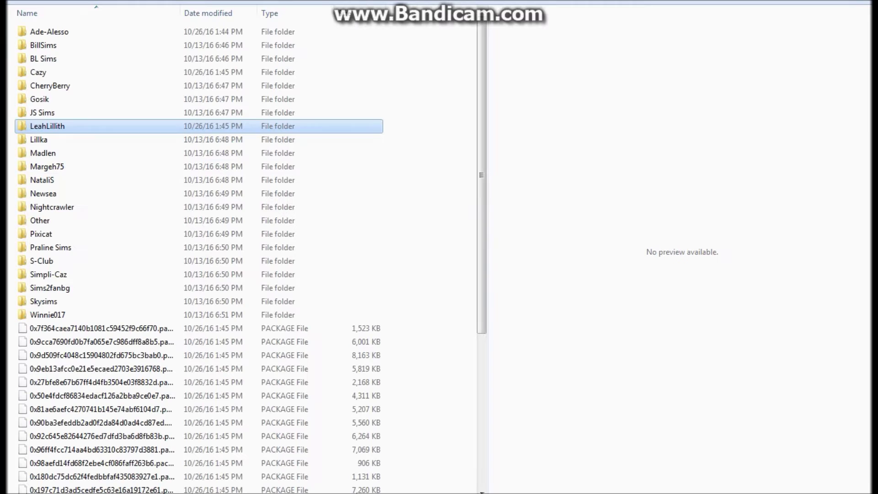
# Move all the newly extracted loose package files into the LeahLillith folder.
pyautogui.scroll(-5, 199, 156)
pyautogui.moveTo(12, 96); pyautogui.dragTo(280, 493)
pyautogui.scroll(6, 199, 256)
pyautogui.moveTo(320, 355); pyautogui.dragTo(64, 128)
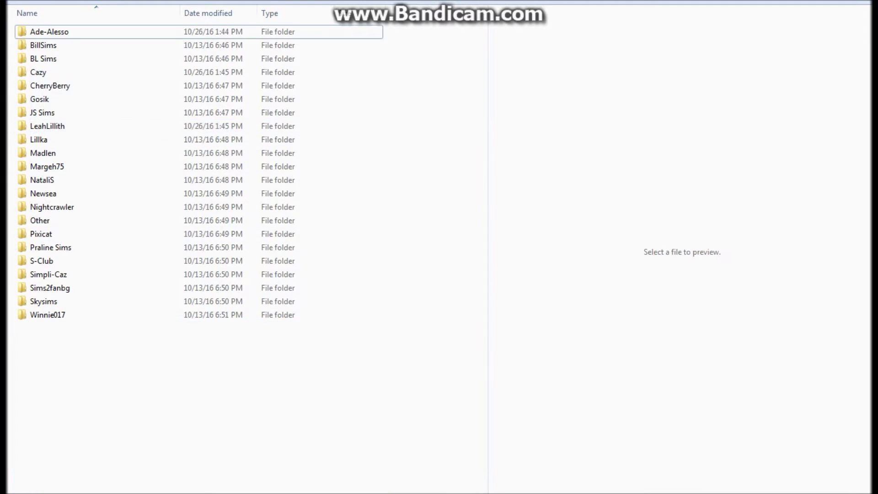
# Switch to Multi Sims3Pack Extractor, set the source folder to Sims 3 CC\Margeh75 and extract its Sims3Packs.
pyautogui.hotkey('alt', 'Tab')
pyautogui.click(804, 81)
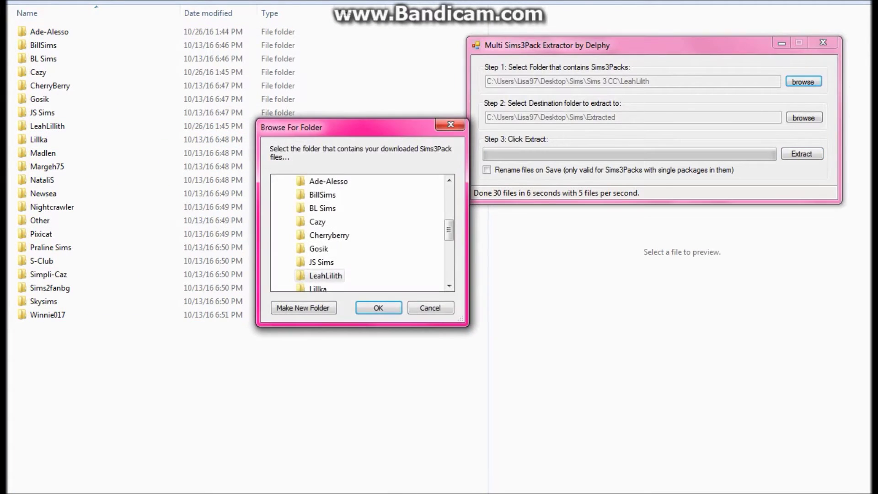
pyautogui.click(449, 286)
pyautogui.click(450, 286)
pyautogui.click(450, 286)
pyautogui.click(327, 276)
pyautogui.click(379, 308)
pyautogui.click(803, 154)
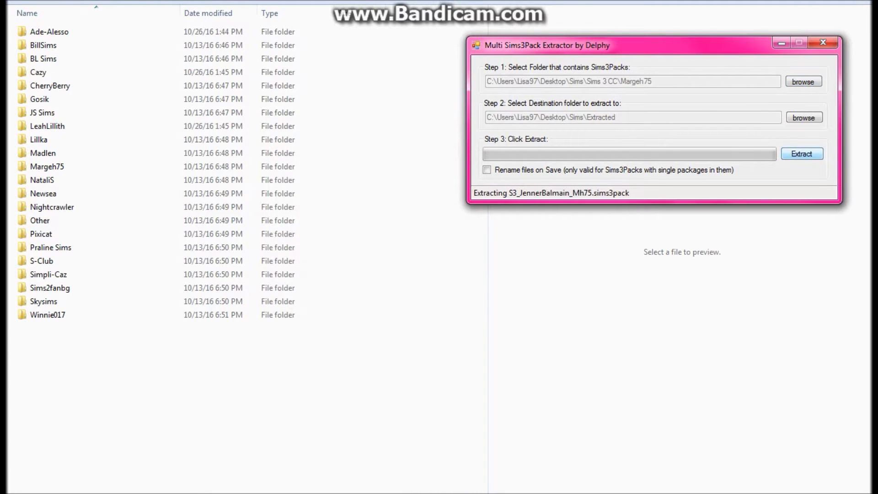
# Delete all old package files from the Margeh75 subfolder and return to the Extracted folder.
pyautogui.click(60, 166)
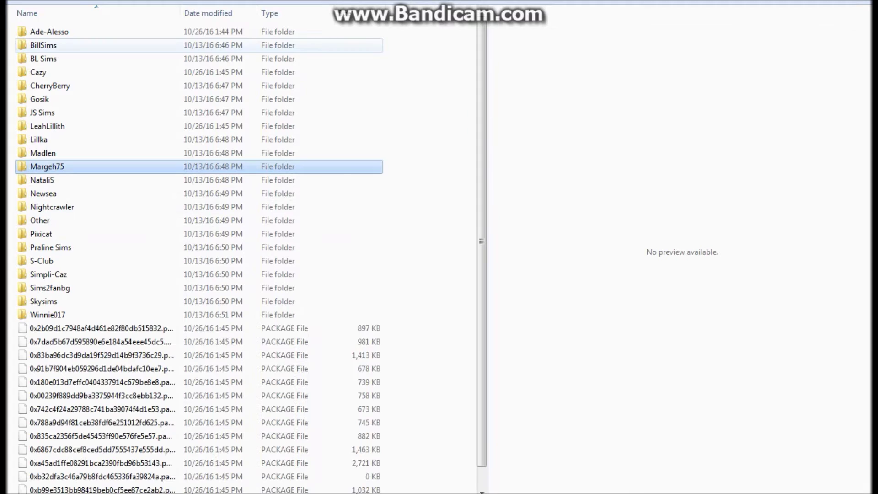
pyautogui.doubleClick(60, 167)
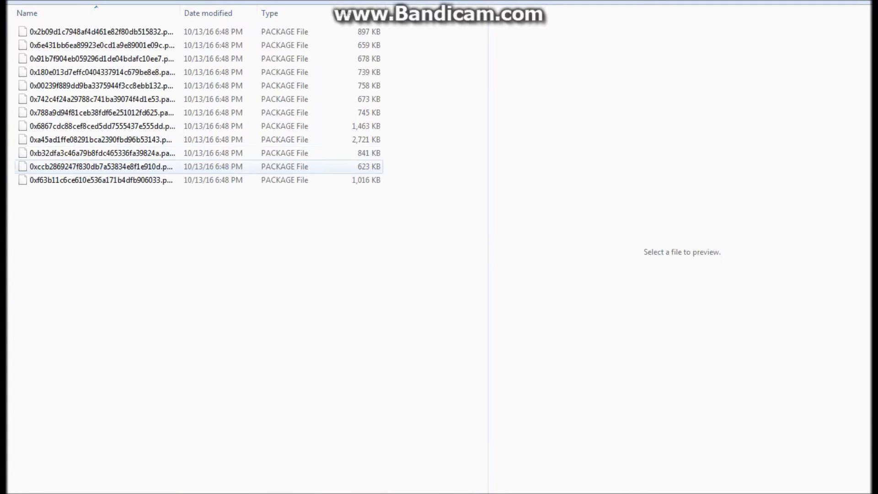
pyautogui.moveTo(10, 26); pyautogui.dragTo(210, 186)
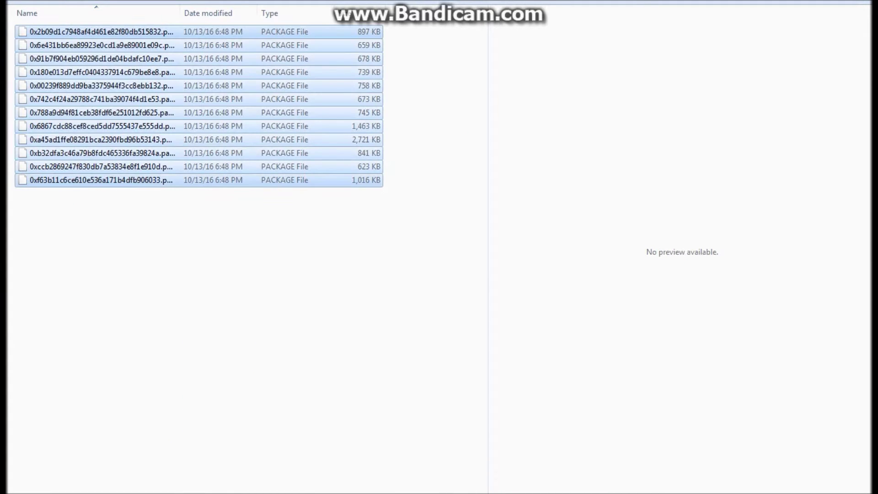
pyautogui.press('Delete')
pyautogui.press('Return')
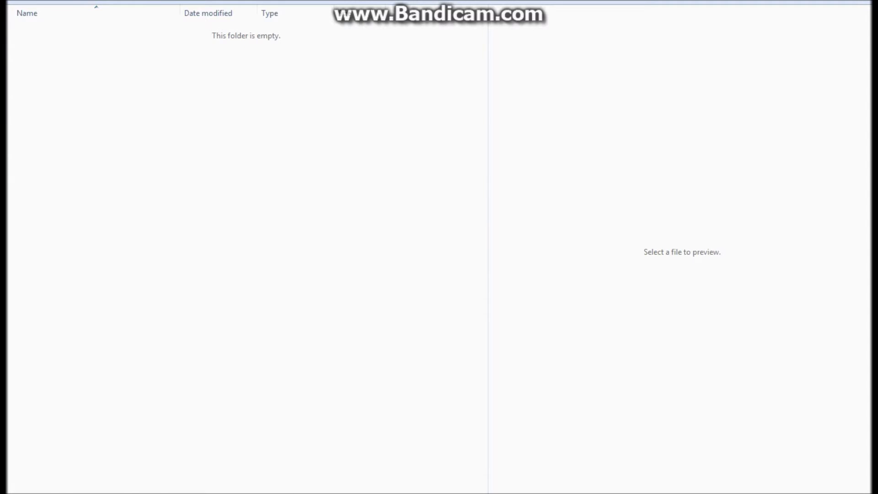
pyautogui.press('BackSpace')
# Move all the newly extracted loose package files into the Margeh75 folder.
pyautogui.scroll(-2, 197, 316)
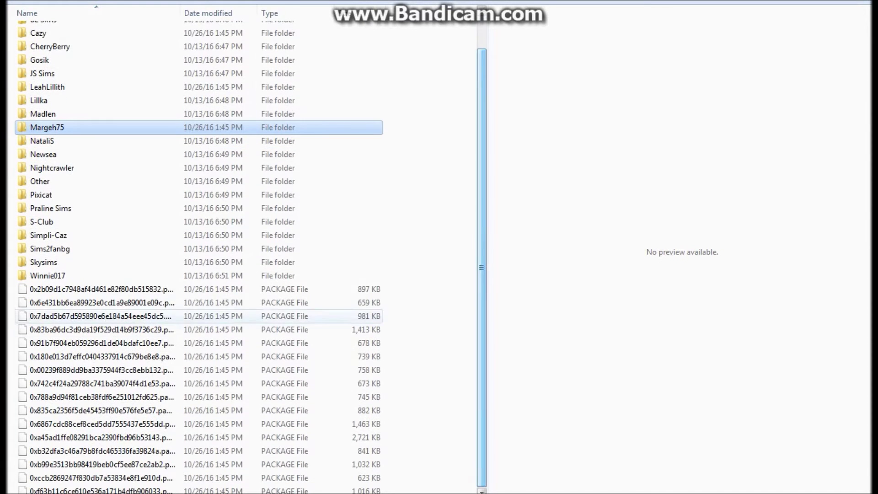
pyautogui.moveTo(11, 284); pyautogui.dragTo(215, 493)
pyautogui.moveTo(481, 356); pyautogui.dragTo(482, 320)
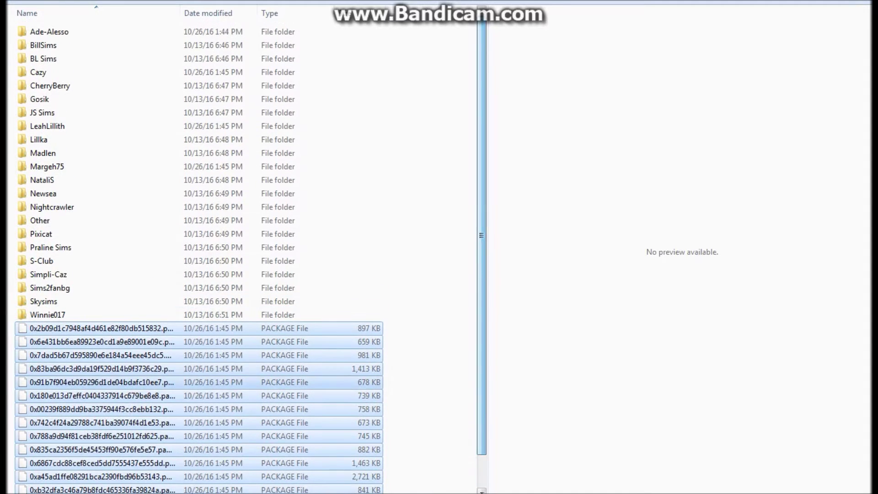
pyautogui.moveTo(171, 366); pyautogui.dragTo(66, 168)
# Delete all old package files from the Nightcrawler subfolder and return to the Extracted folder.
pyautogui.doubleClick(46, 207)
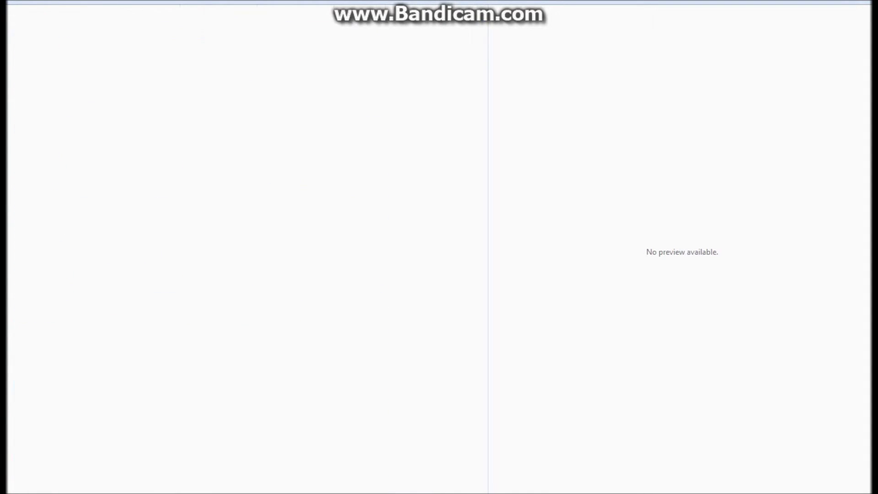
pyautogui.moveTo(14, 25); pyautogui.dragTo(143, 160)
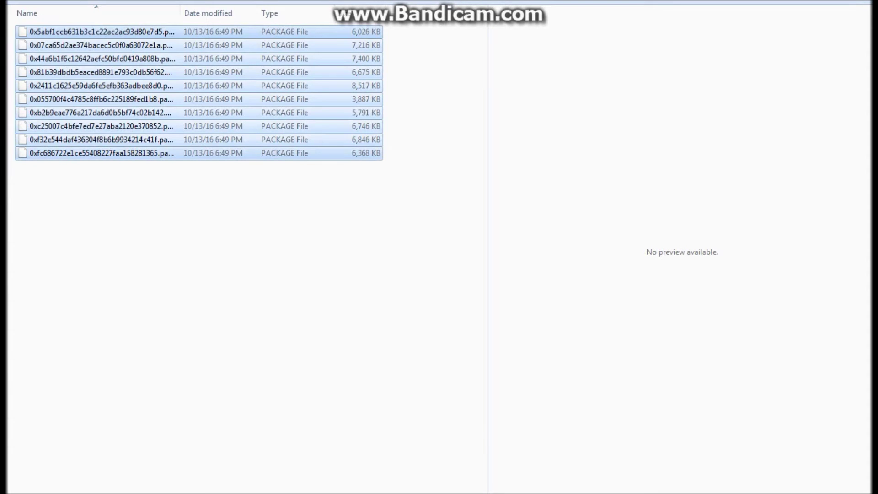
pyautogui.press('Delete')
pyautogui.press('Return')
pyautogui.press('BackSpace')
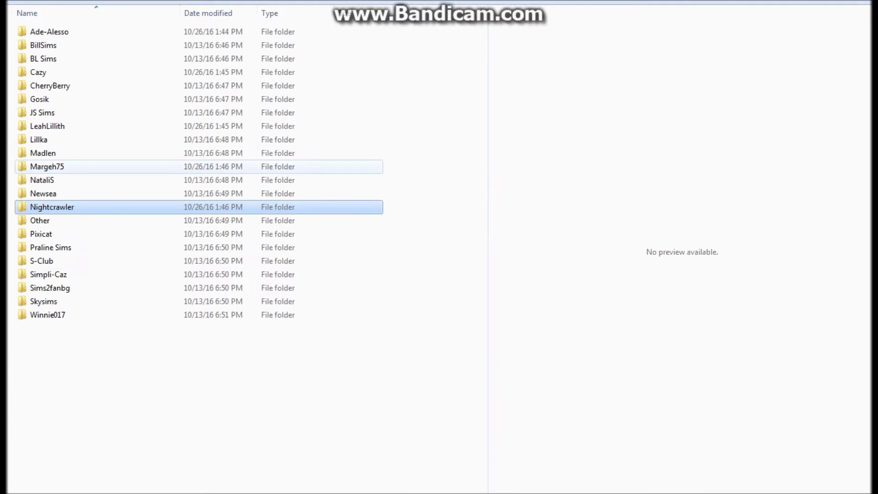
# Delete all old package files from the Other subfolder and return to the Extracted folder.
pyautogui.doubleClick(41, 221)
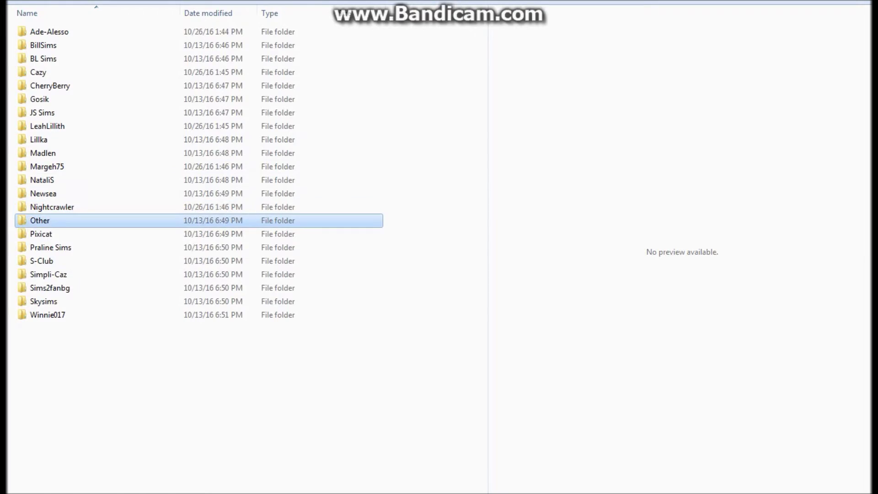
pyautogui.moveTo(23, 37); pyautogui.dragTo(332, 493)
pyautogui.press('Delete')
pyautogui.press('Return')
pyautogui.press('BackSpace')
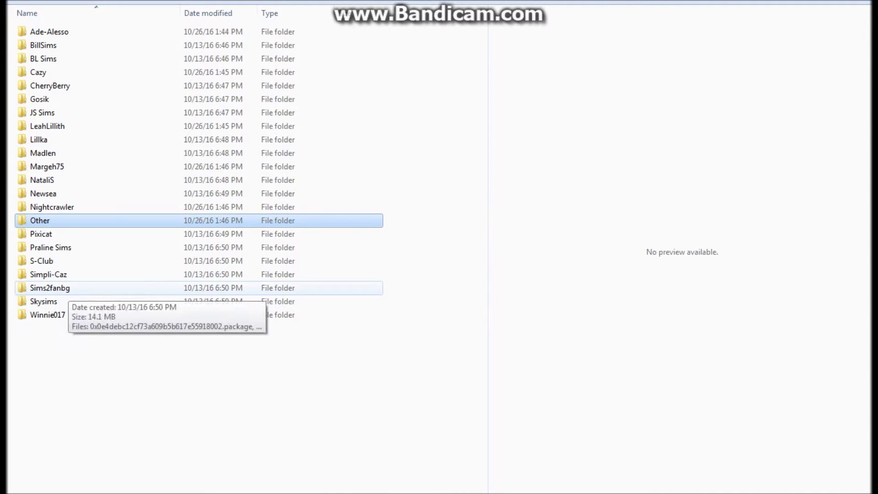
# Delete all old package files from the Sims2fanbg subfolder and return to the Extracted folder.
pyautogui.doubleClick(64, 288)
pyautogui.hotkey('ctrl', 'a')
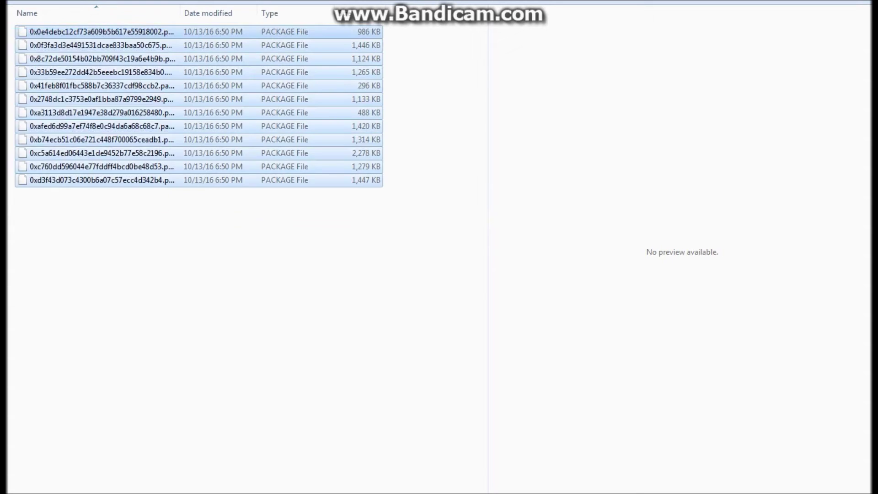
pyautogui.press('Delete')
pyautogui.press('Return')
pyautogui.press('BackSpace')
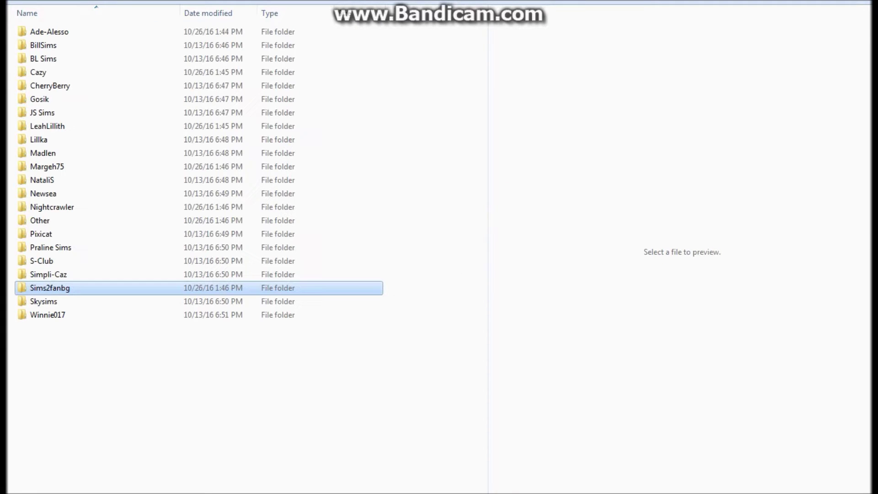
# Extract the Sims3Packs from Sims 3 CC\Nightcrawler with Multi Sims3Pack Extractor and move the resulting package files into the Nightcrawler folder.
pyautogui.hotkey('alt', 'Tab')
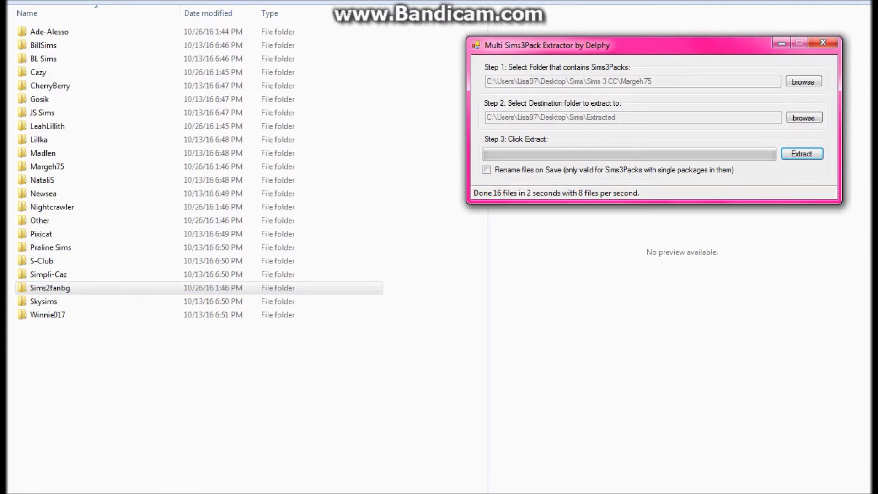
pyautogui.click(804, 81)
pyautogui.click(449, 286)
pyautogui.click(449, 286)
pyautogui.click(449, 286)
pyautogui.click(449, 286)
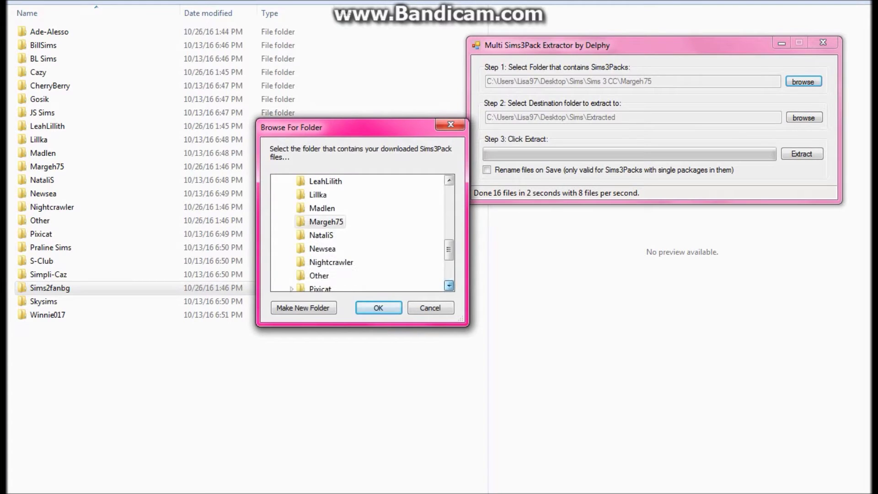
pyautogui.click(331, 262)
pyautogui.click(378, 308)
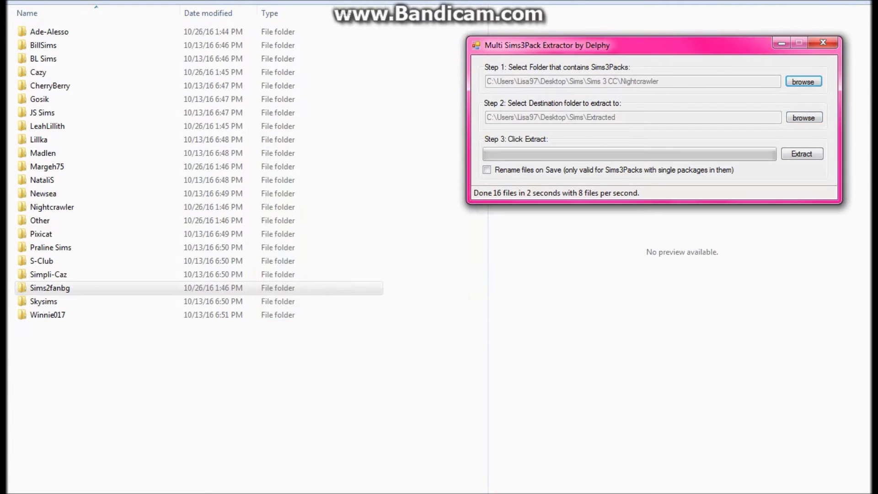
pyautogui.press('Return')
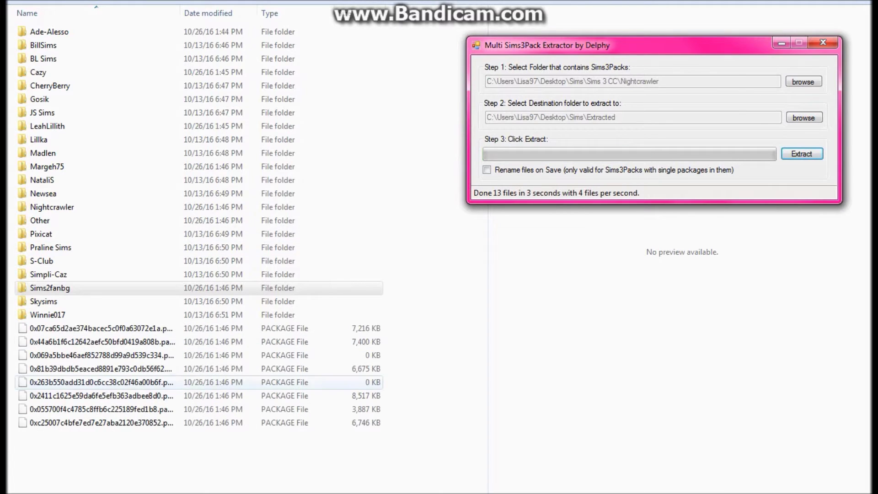
pyautogui.moveTo(14, 322); pyautogui.dragTo(195, 487)
pyautogui.moveTo(192, 410); pyautogui.dragTo(74, 207)
# Extract the Sims3Packs from Sims 3 CC\Sims2fanbg with Multi Sims3Pack Extractor and move the resulting package files into the Sims2fanbg folder.
pyautogui.hotkey('alt', 'Tab')
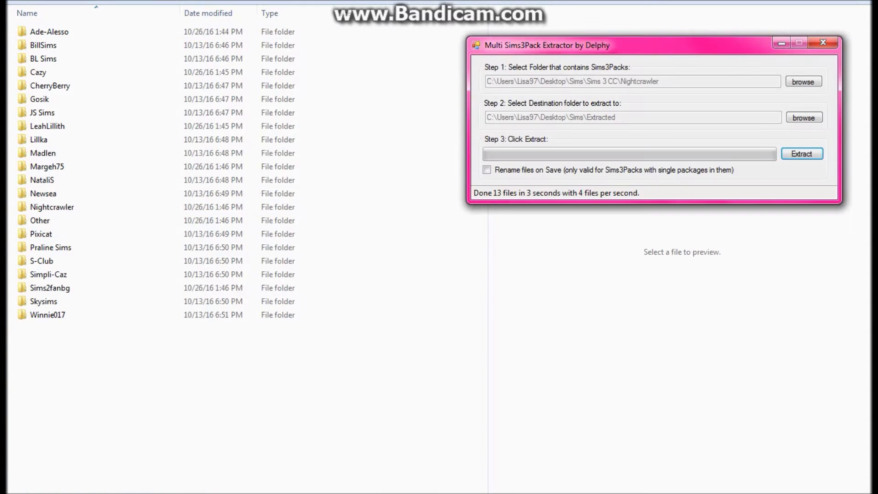
pyautogui.click(804, 82)
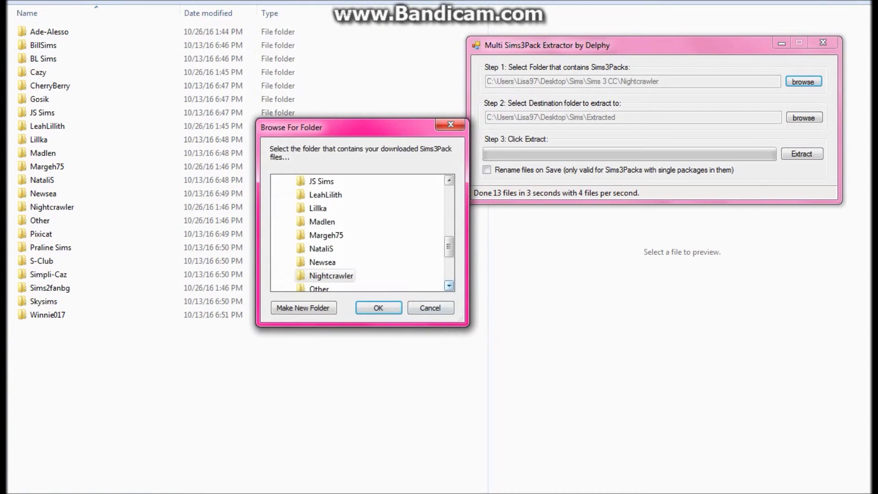
pyautogui.click(449, 285)
pyautogui.click(449, 286)
pyautogui.click(325, 287)
pyautogui.click(449, 286)
pyautogui.click(450, 286)
pyautogui.press('Down')
pyautogui.press('Down')
pyautogui.press('Down')
pyautogui.press('Return')
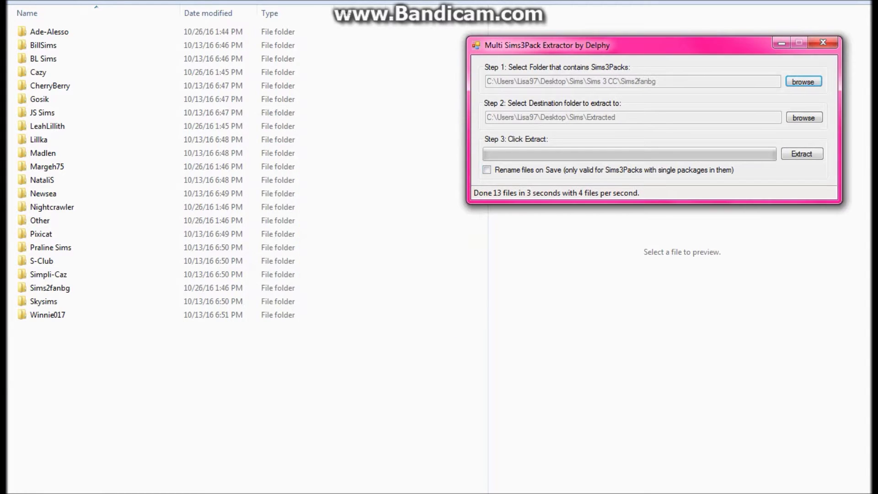
pyautogui.click(802, 154)
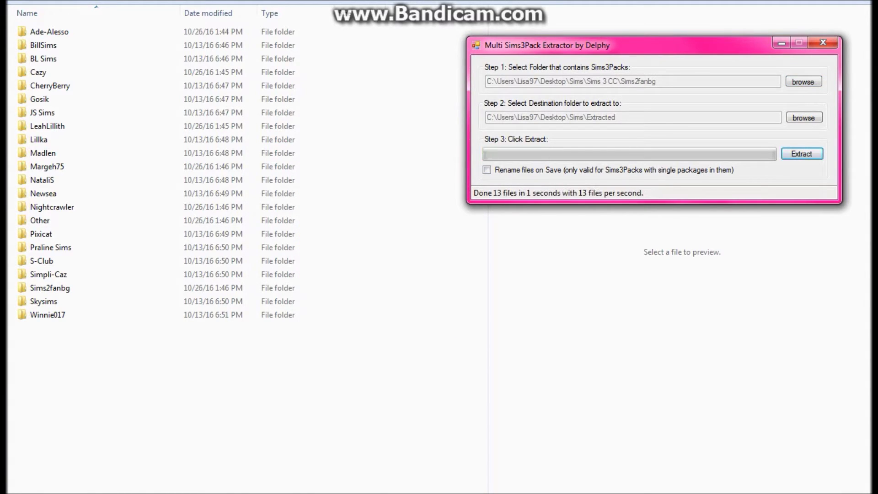
pyautogui.moveTo(12, 322); pyautogui.dragTo(234, 493)
pyautogui.moveTo(97, 369); pyautogui.dragTo(87, 287)
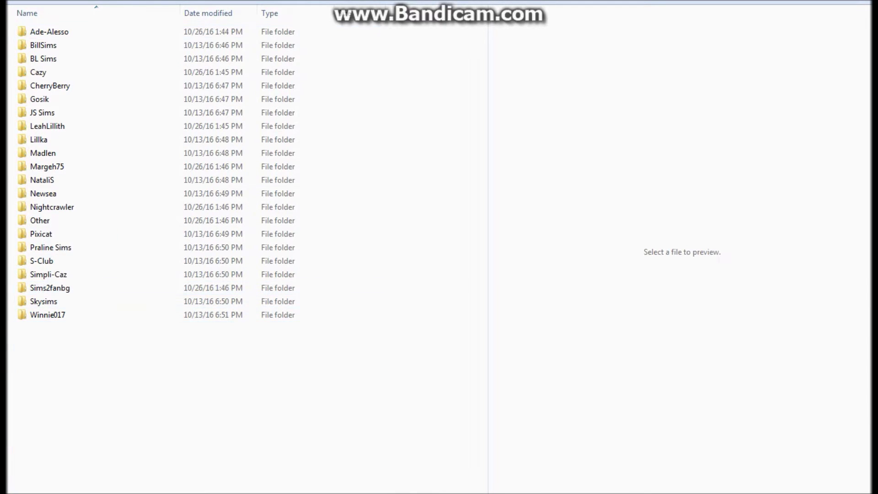
# Extract the Sims3Packs from Sims 3 CC\Other with Multi Sims3Pack Extractor, then close the extractor.
pyautogui.hotkey('alt', 'Tab')
pyautogui.click(804, 82)
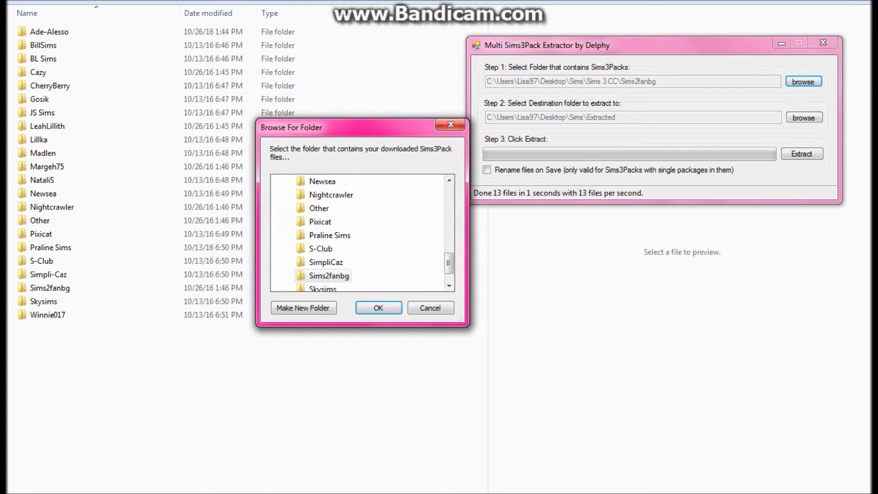
pyautogui.click(319, 208)
pyautogui.click(379, 308)
pyautogui.click(802, 153)
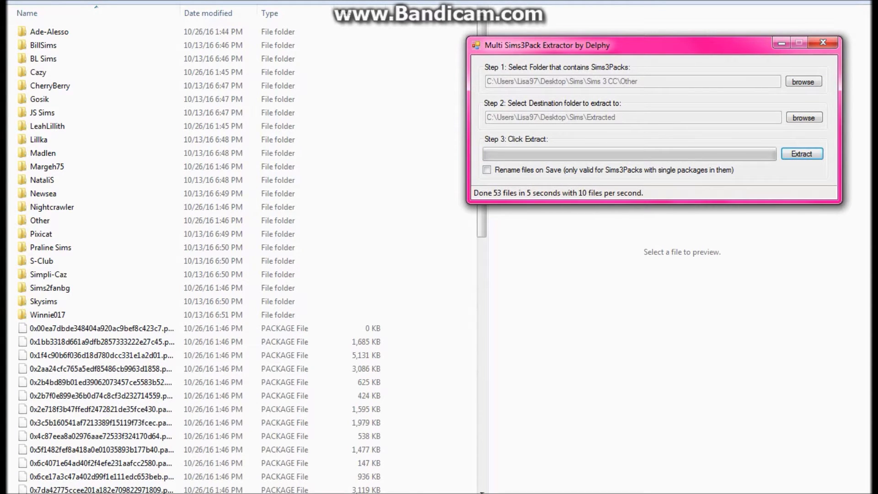
pyautogui.click(823, 42)
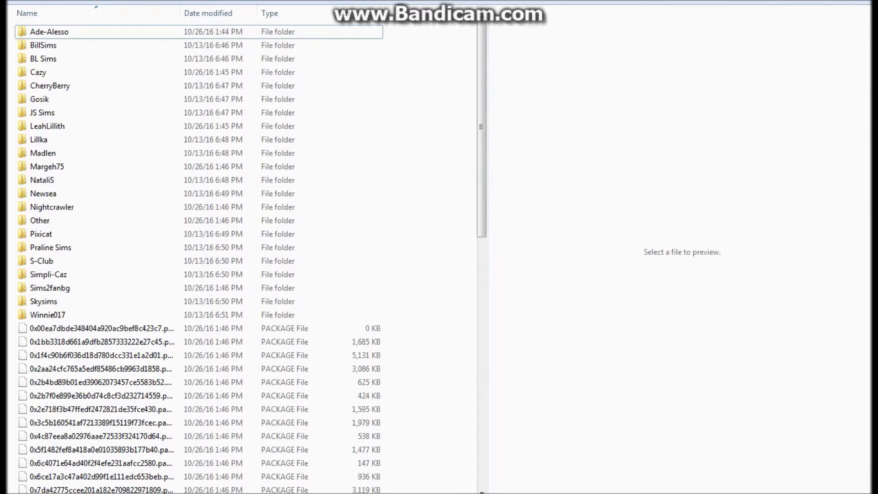
# Dismiss the compatibility prompt as installed correctly and move all the loose extracted package files into the Other folder.
pyautogui.scroll(-5, 353, 137)
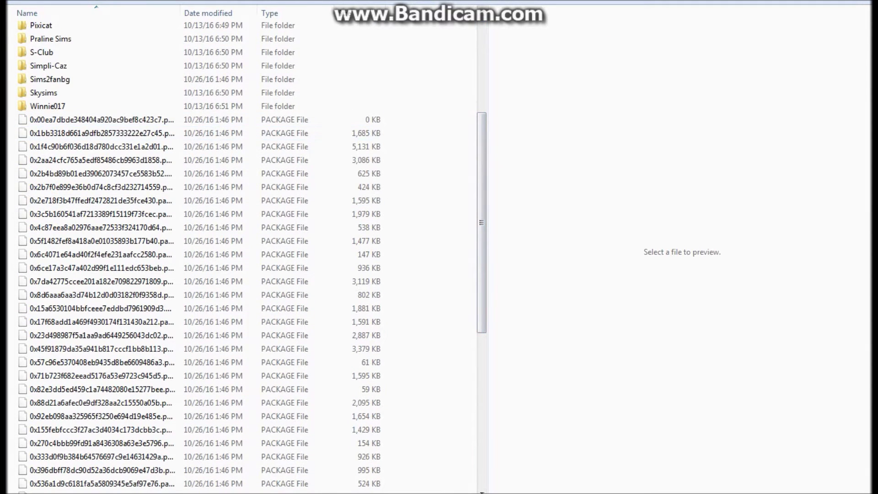
pyautogui.moveTo(394, 118); pyautogui.dragTo(350, 270)
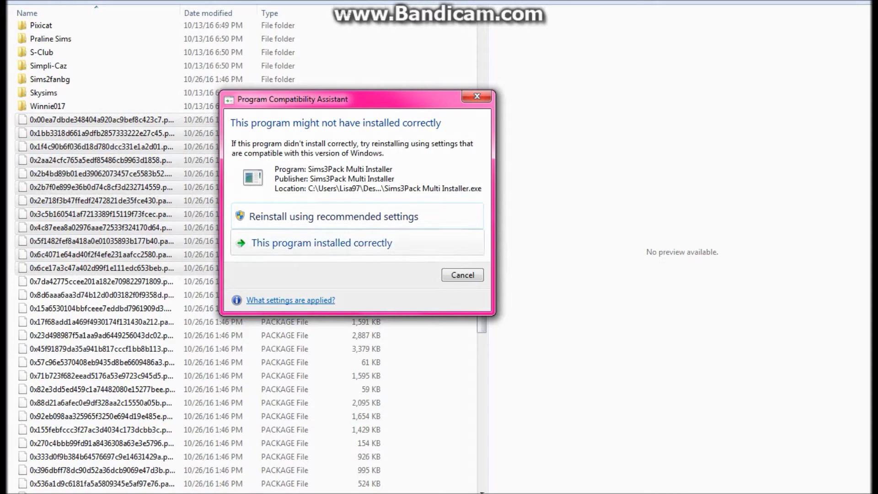
pyautogui.click(320, 243)
pyautogui.moveTo(11, 115); pyautogui.dragTo(276, 493)
pyautogui.moveTo(10, 492); pyautogui.dragTo(10, 491)
pyautogui.moveTo(482, 398); pyautogui.dragTo(482, 147)
pyautogui.moveTo(91, 330); pyautogui.dragTo(46, 220)
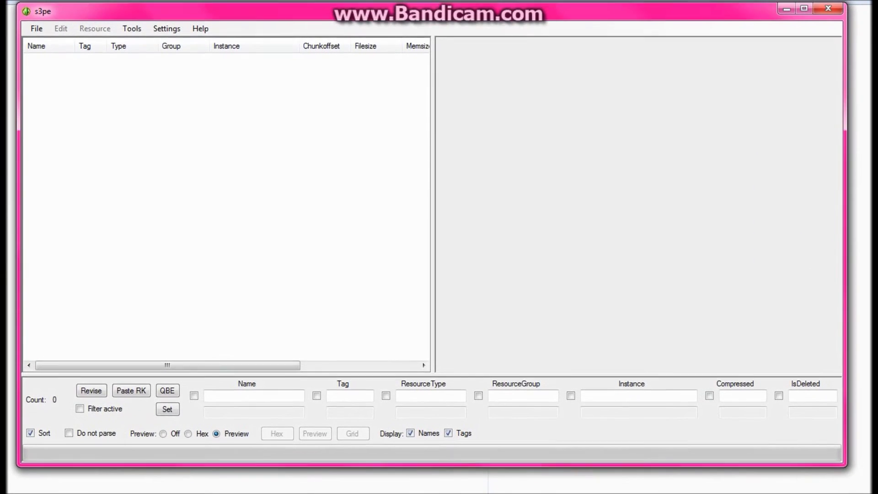
# Create a new empty package in s3pe.
pyautogui.click(33, 27)
pyautogui.click(33, 27)
pyautogui.click(32, 27)
pyautogui.click(48, 39)
# Import all the package files from Sims\Extracted\Ade-Alesso into the new package as DBC.
pyautogui.rightClick(152, 149)
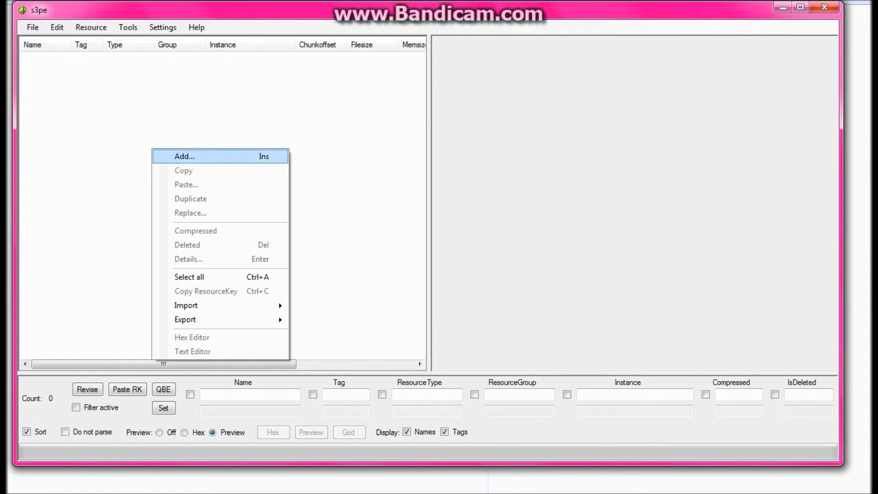
pyautogui.moveTo(197, 305)
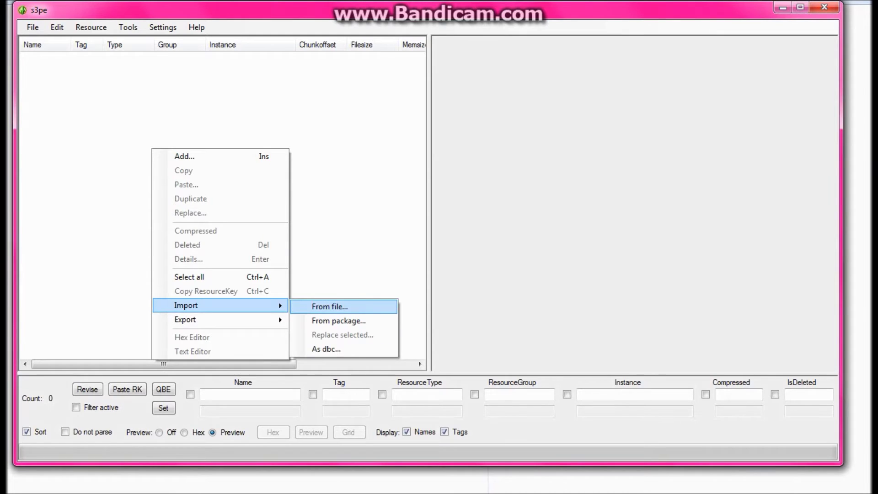
pyautogui.click(326, 349)
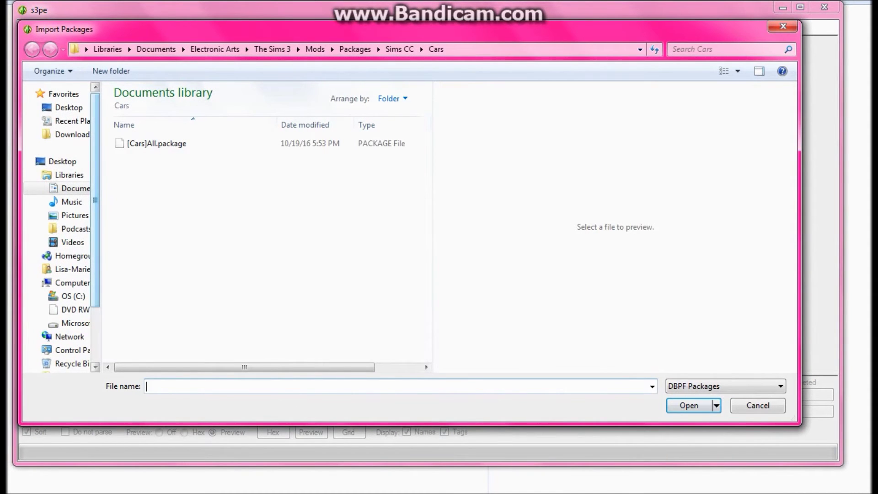
pyautogui.scroll(-2, 59, 229)
pyautogui.click(73, 331)
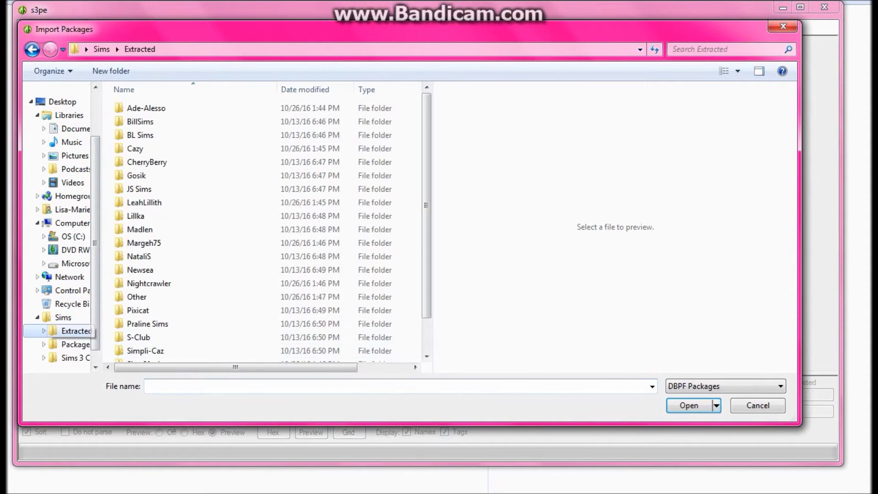
pyautogui.doubleClick(146, 110)
pyautogui.moveTo(109, 104); pyautogui.dragTo(324, 350)
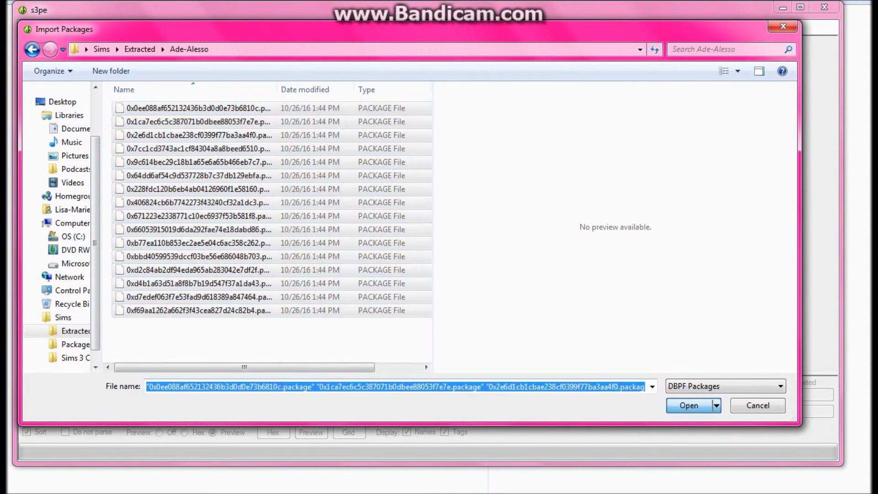
pyautogui.press('Return')
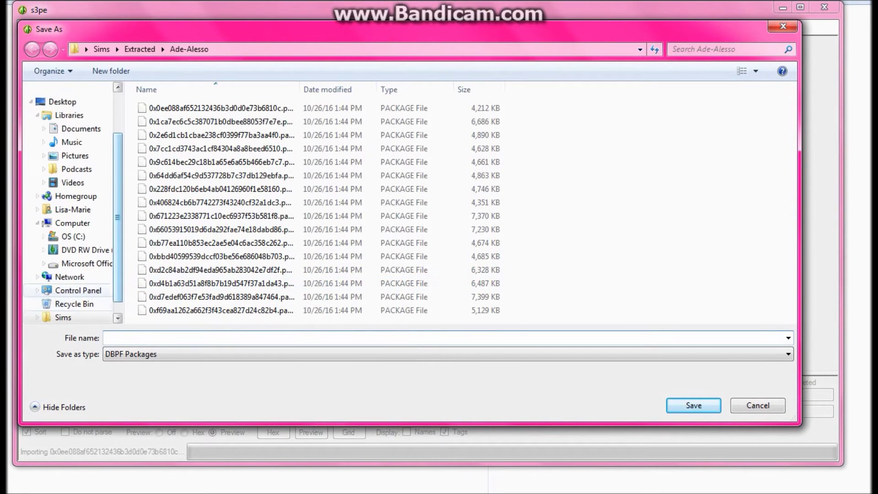
# Look through the Extracted, Package Files and Sims 3 CC folders in Sims for a save location.
pyautogui.click(63, 317)
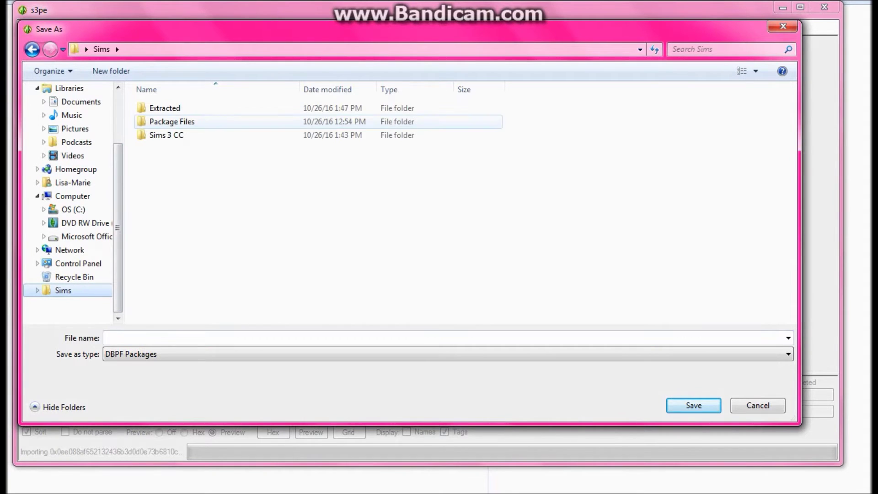
pyautogui.doubleClick(165, 108)
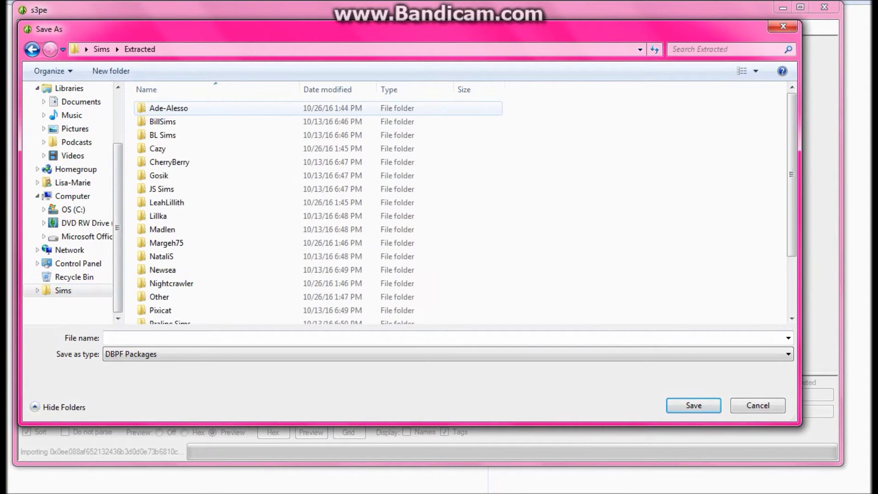
pyautogui.doubleClick(164, 108)
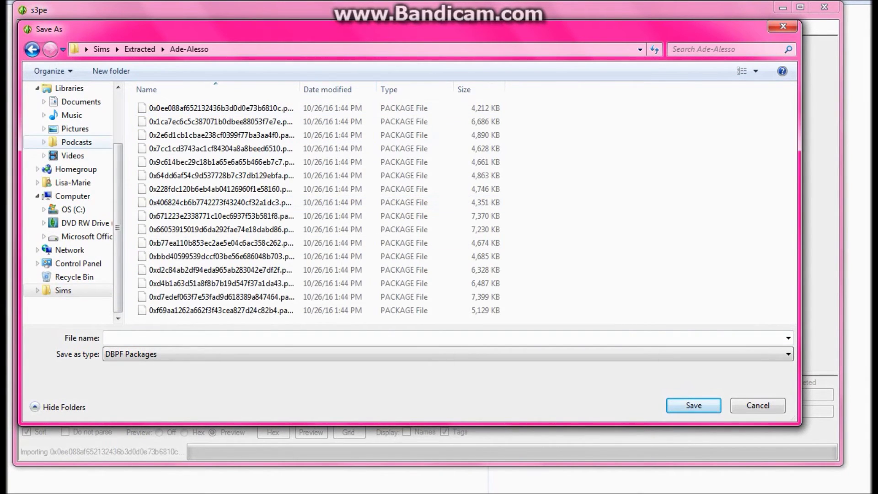
pyautogui.click(32, 49)
pyautogui.click(32, 49)
pyautogui.doubleClick(172, 122)
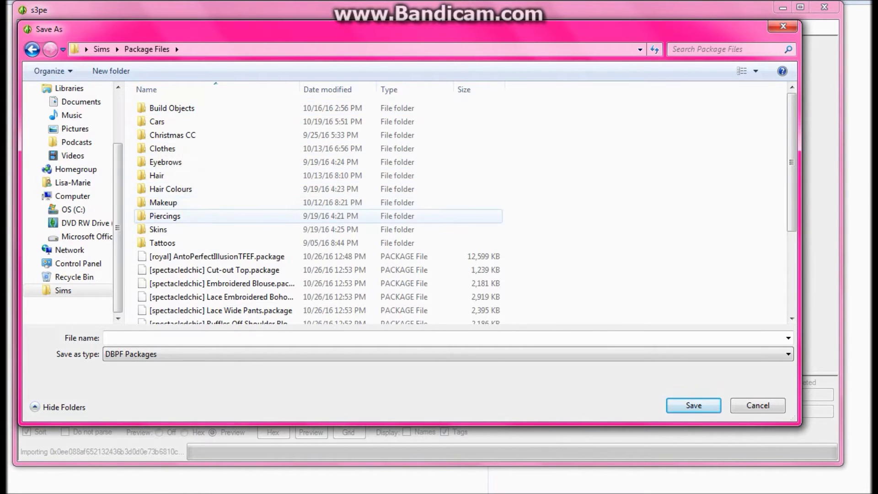
pyautogui.click(32, 49)
pyautogui.doubleClick(166, 135)
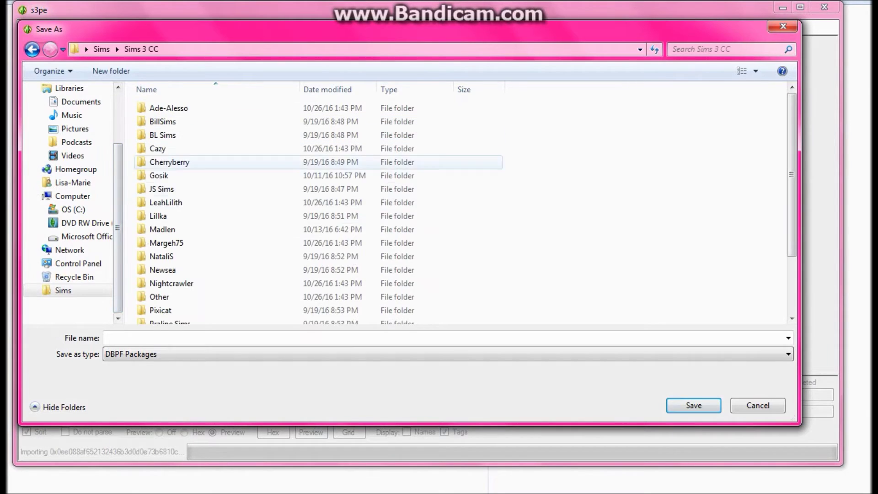
pyautogui.moveTo(792, 175); pyautogui.dragTo(792, 232)
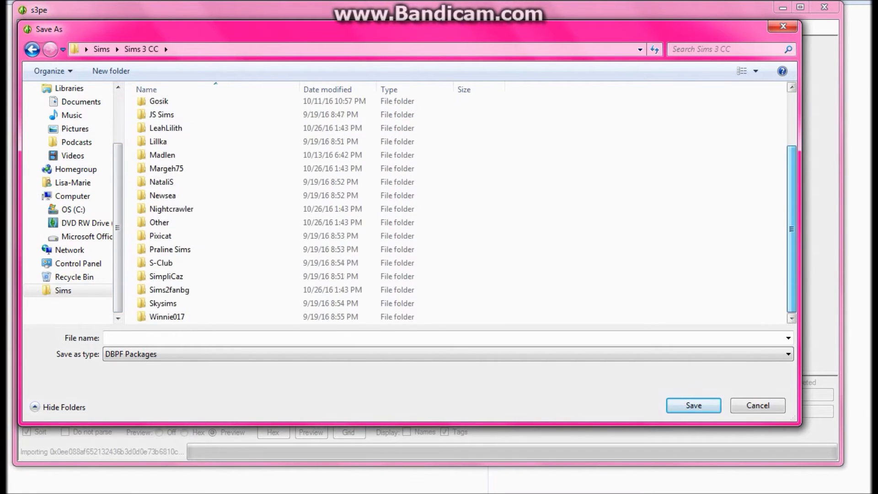
# Set the save location to Documents\Electronic Arts\The Sims 3\Mods\Packages\Sims CC\Sims Pack Conversions\Ade-Alesso.
pyautogui.click(81, 102)
pyautogui.click(174, 214)
pyautogui.doubleClick(174, 214)
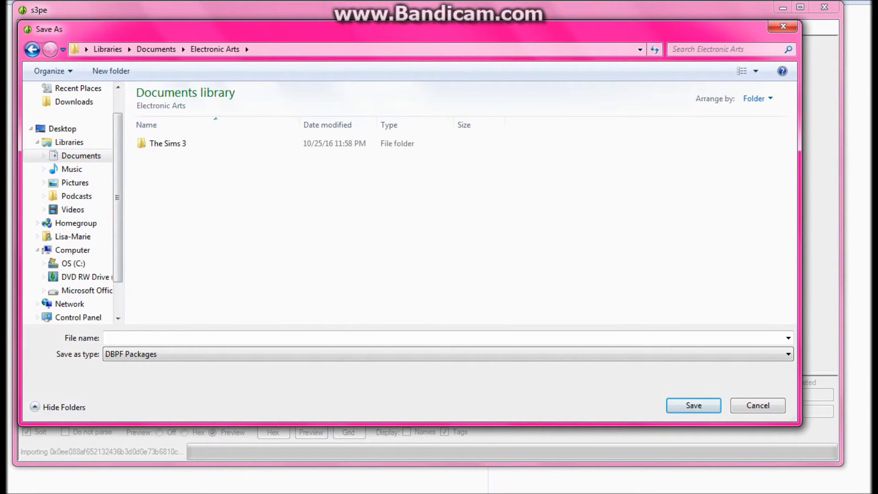
pyautogui.doubleClick(165, 144)
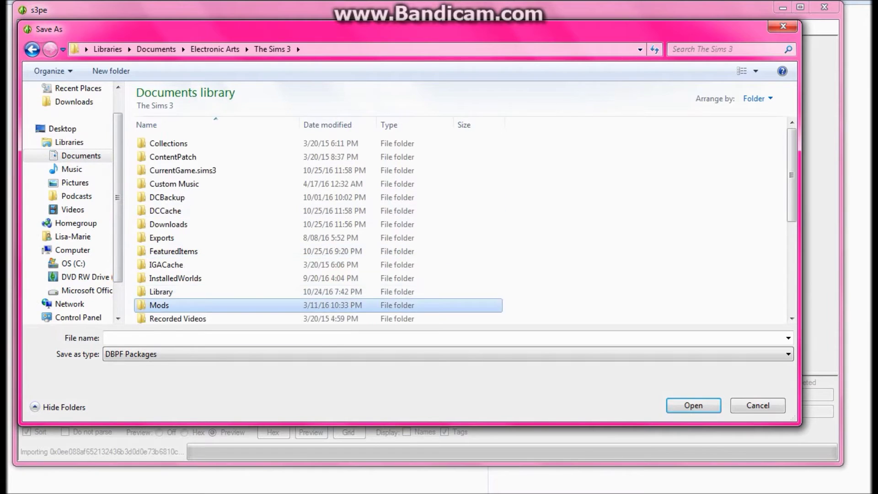
pyautogui.doubleClick(159, 305)
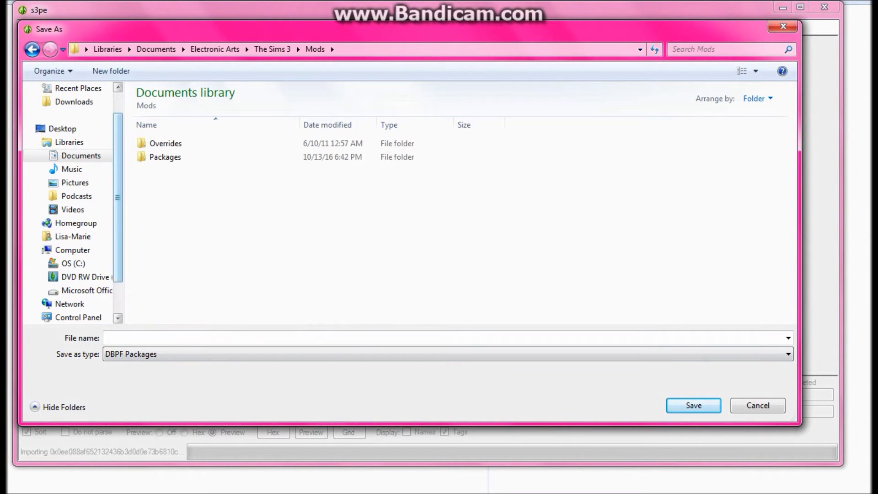
pyautogui.moveTo(125, 206); pyautogui.dragTo(60, 206)
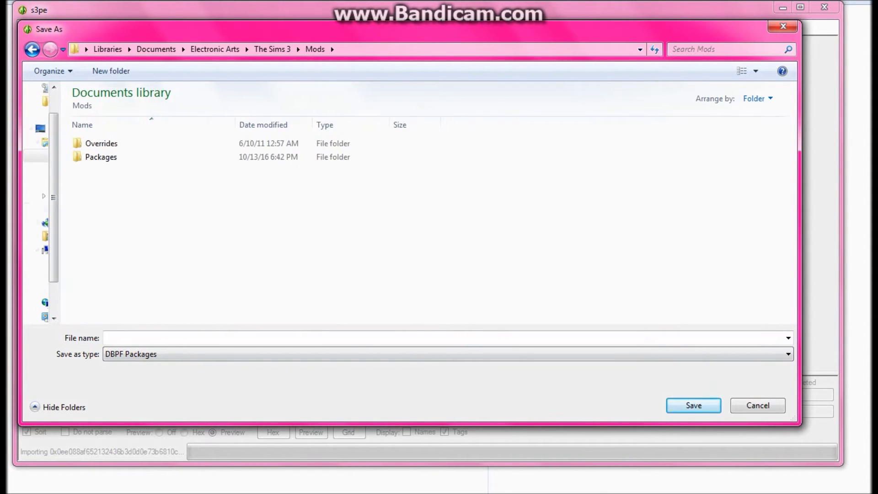
pyautogui.doubleClick(101, 157)
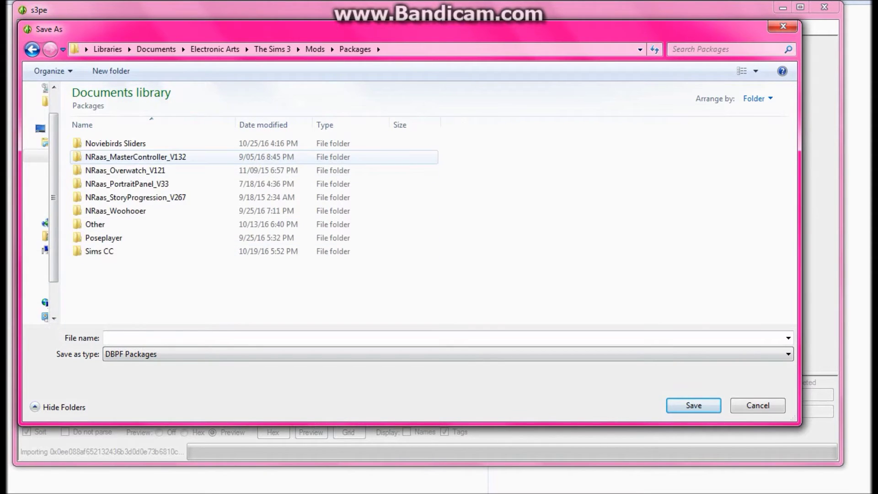
pyautogui.doubleClick(100, 252)
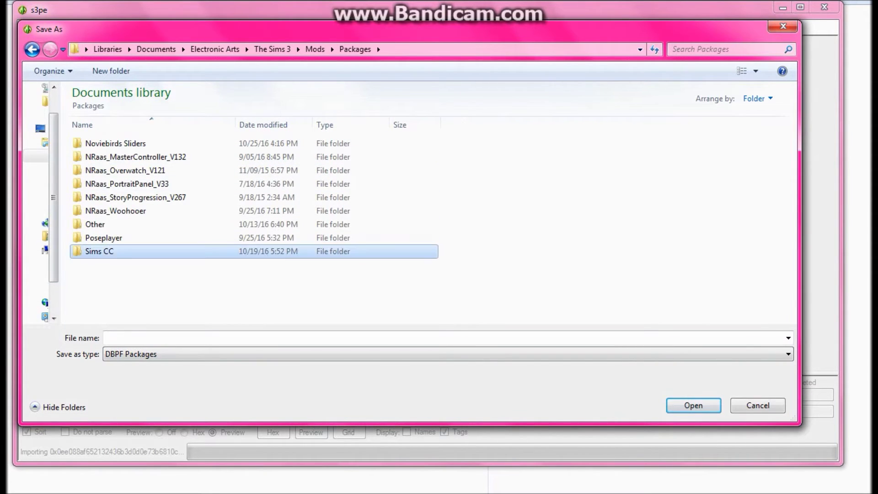
pyautogui.click(124, 251)
pyautogui.doubleClick(124, 251)
pyautogui.click(98, 143)
pyautogui.doubleClick(99, 144)
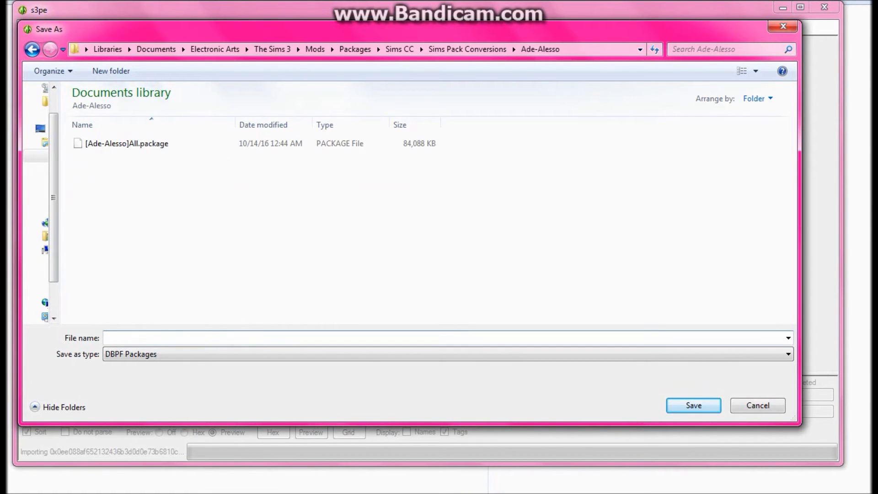
# Save the merged package as [Ade-Alesso]All, replacing the existing file of that name.
pyautogui.write('[')
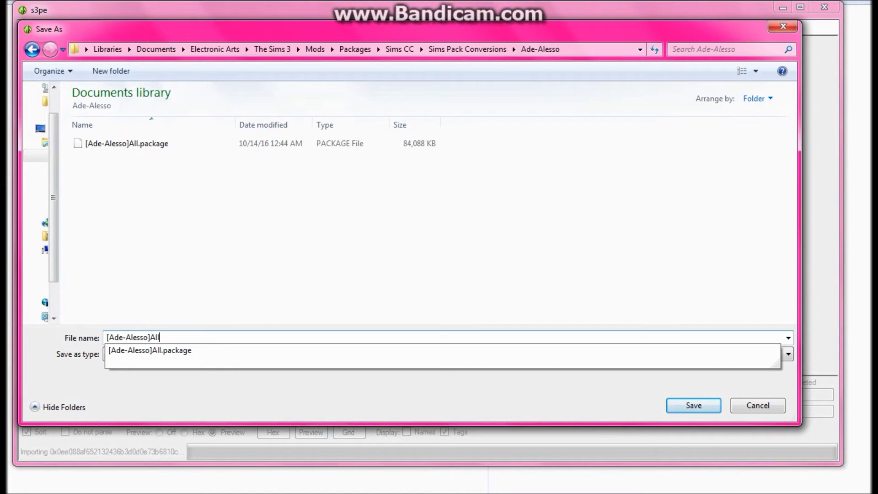
pyautogui.write('Ade-Alesso]All')
pyautogui.press('Return')
pyautogui.press('Left')
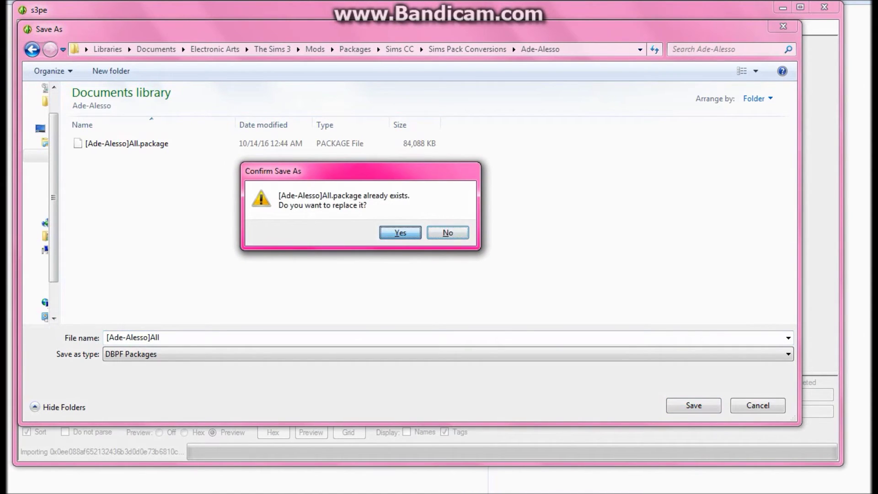
pyautogui.press('Return')
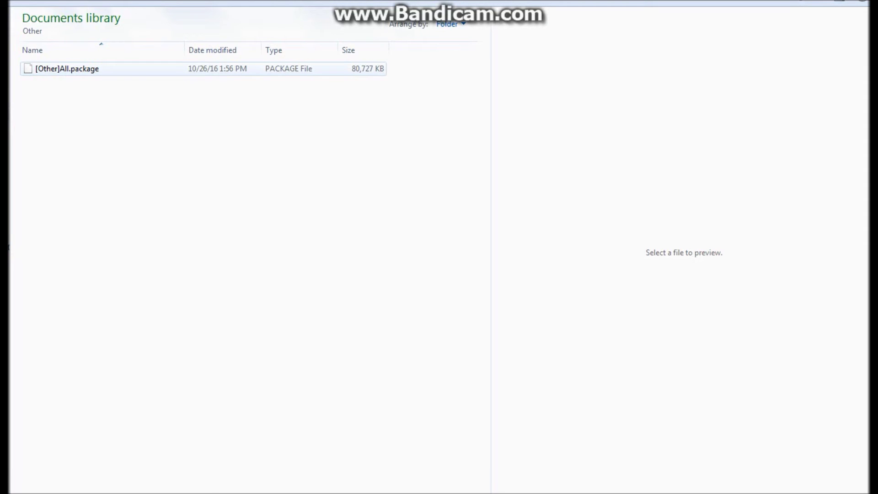
# Check the file size of [Other]All.package in its properties, then close them.
pyautogui.click(77, 69)
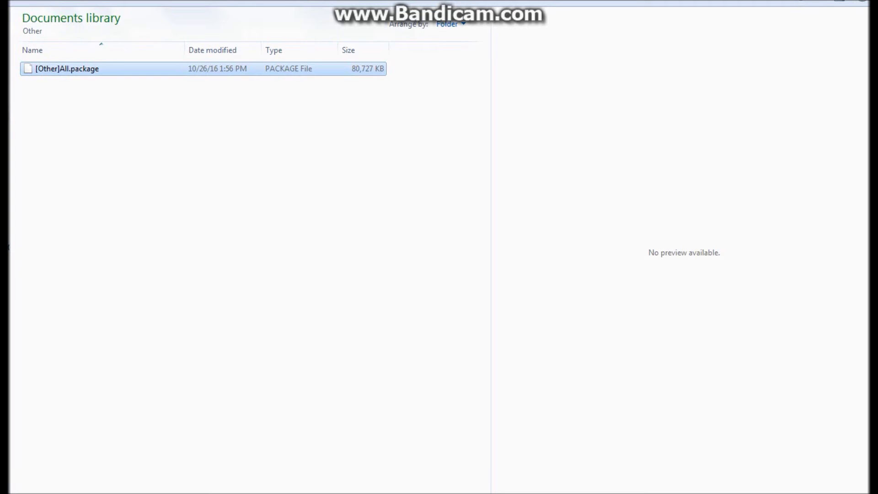
pyautogui.rightClick(82, 67)
pyautogui.click(119, 270)
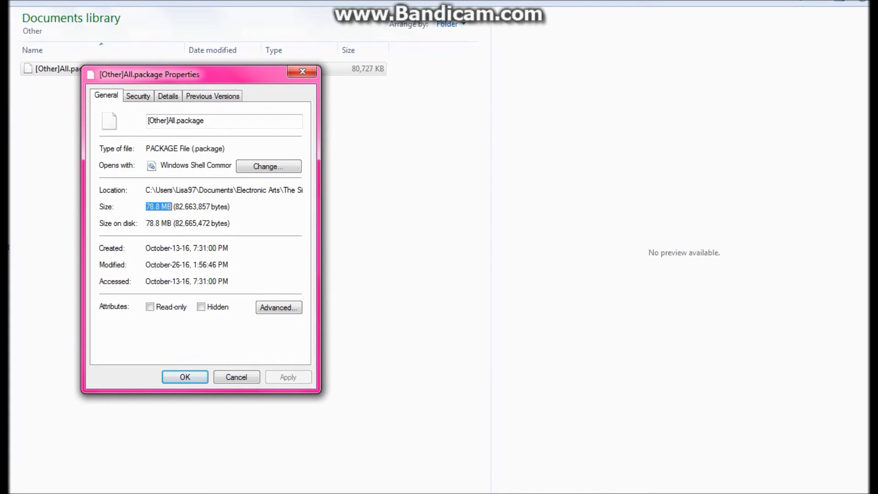
pyautogui.click(174, 206)
pyautogui.click(174, 207)
pyautogui.click(302, 71)
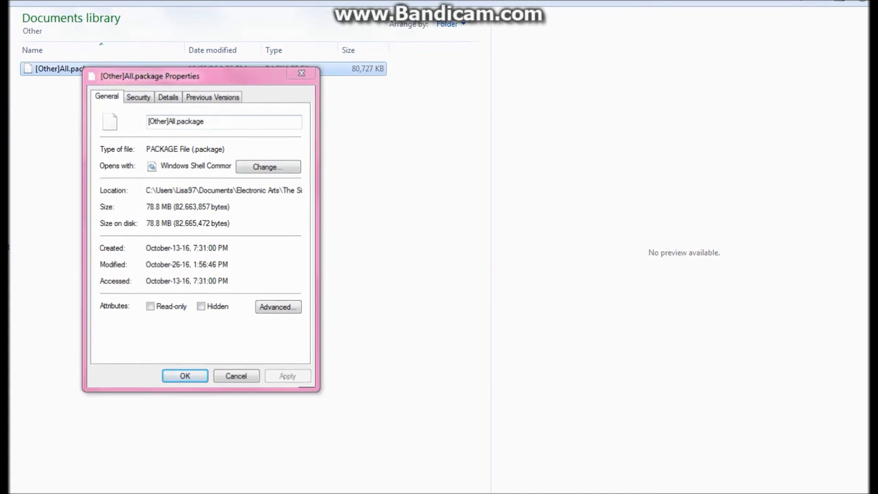
pyautogui.click(293, 138)
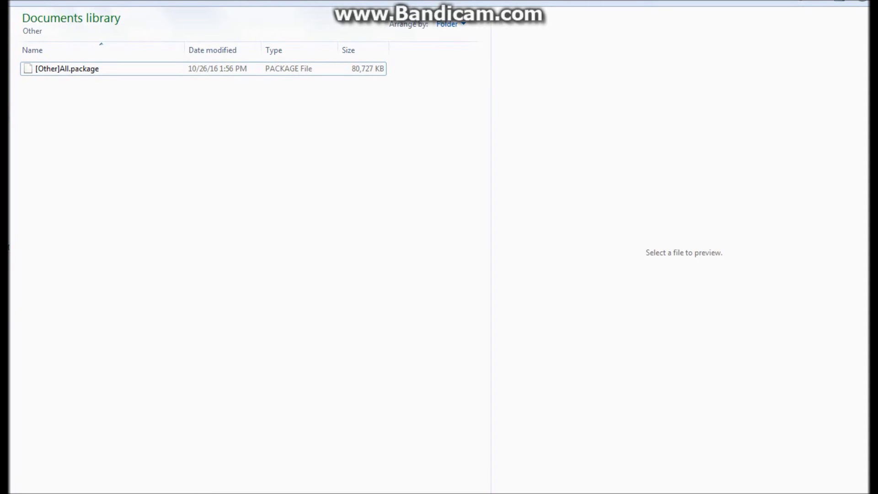
# Return to Package Files and move the [royal] package into Hair and all the [spectacledchic] packages into Clothes.
pyautogui.hotkey('alt', 'Left')
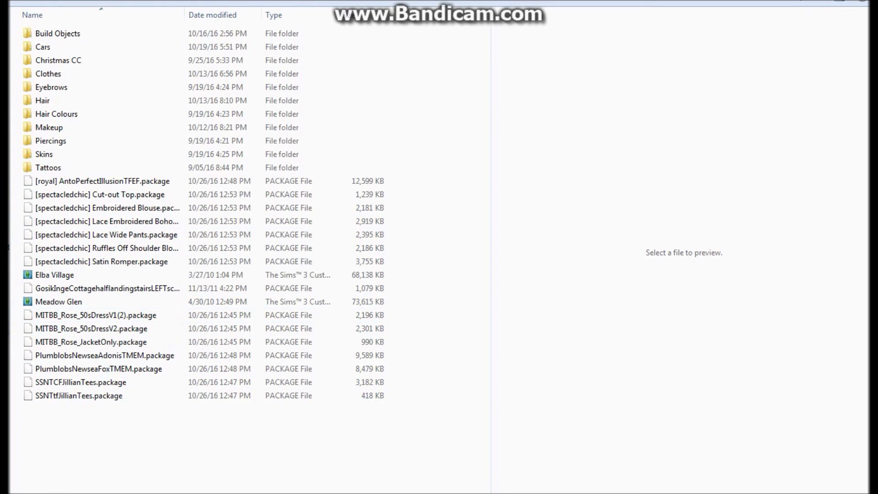
pyautogui.moveTo(68, 181); pyautogui.dragTo(52, 103)
pyautogui.moveTo(19, 180); pyautogui.dragTo(50, 74)
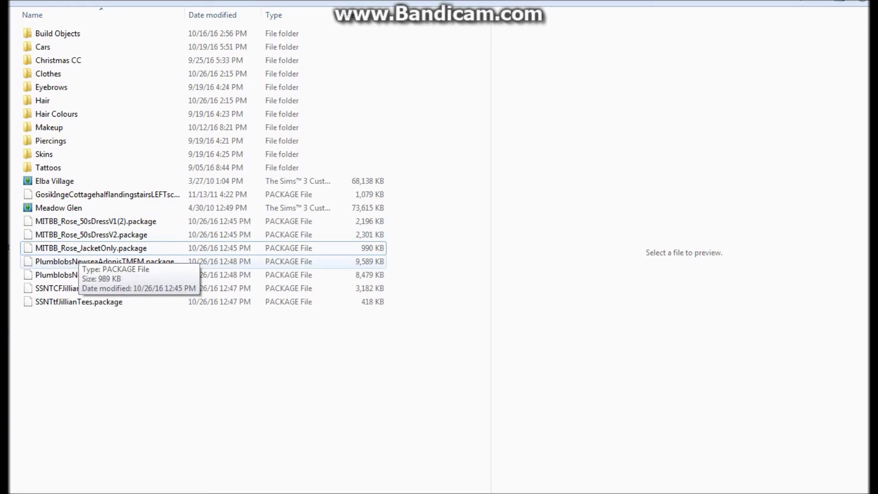
# Move the JillianTees and MITBB_Rose packages into Clothes and the PlumblobsNewsea packages into Hair.
pyautogui.click(88, 303)
pyautogui.keyDown('shift'); pyautogui.click(88, 288); pyautogui.keyUp('shift')
pyautogui.moveTo(88, 289); pyautogui.dragTo(68, 75)
pyautogui.click(60, 221)
pyautogui.keyDown('shift'); pyautogui.click(50, 247); pyautogui.keyUp('shift')
pyautogui.moveTo(51, 244); pyautogui.dragTo(60, 101)
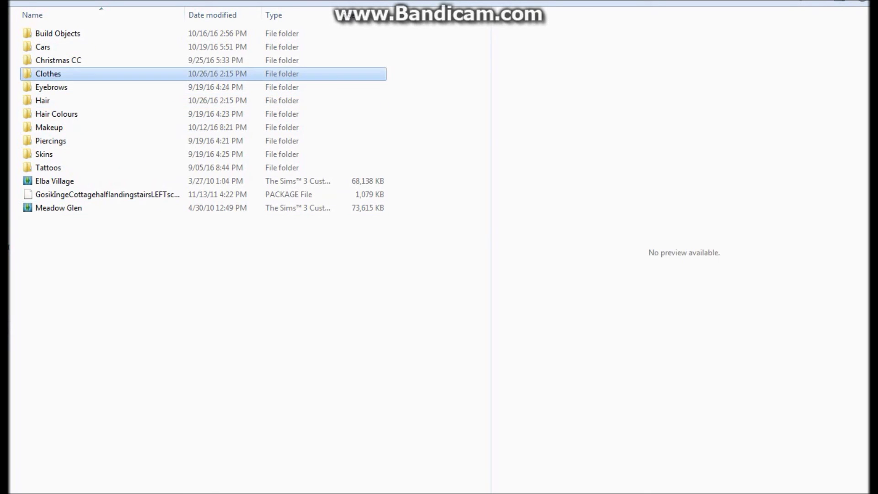
# In the Clothes folder, sort the loose packages into Spectacledchic and Other.
pyautogui.doubleClick(46, 73)
pyautogui.moveTo(19, 185); pyautogui.dragTo(68, 154)
pyautogui.moveTo(71, 248); pyautogui.dragTo(46, 87)
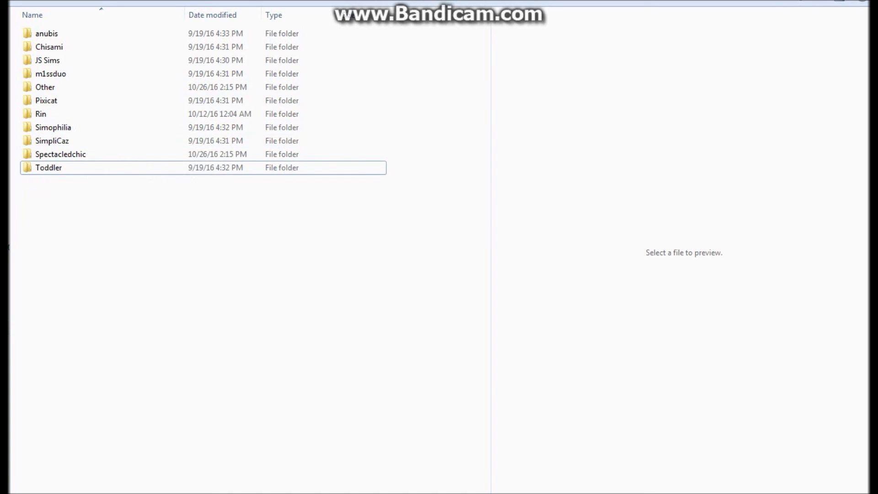
# Switch to s3pe and start a new empty package in place of [Sims2fanbg]All.package.
pyautogui.hotkey('alt', 'Tab')
pyautogui.click(38, 29)
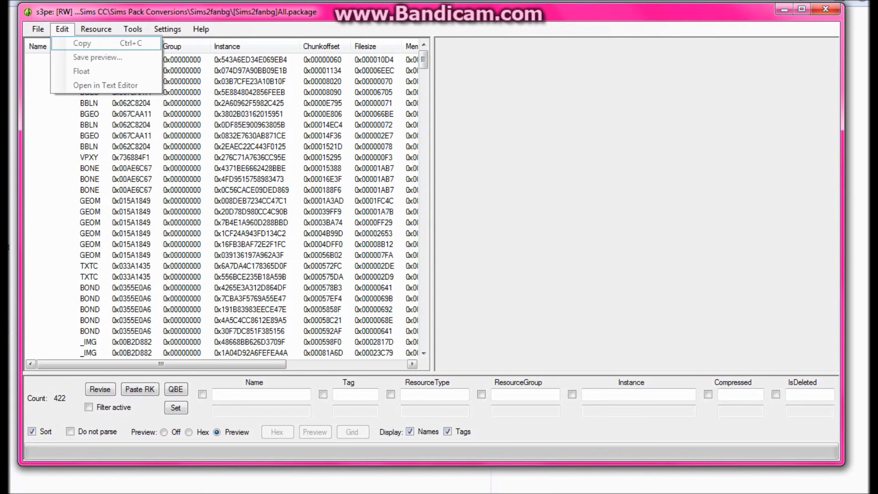
pyautogui.click(57, 43)
# Import all the [spectacledchic] packages from the Spectacledchic folder in Package Files > Clothes as dbc.
pyautogui.rightClick(150, 159)
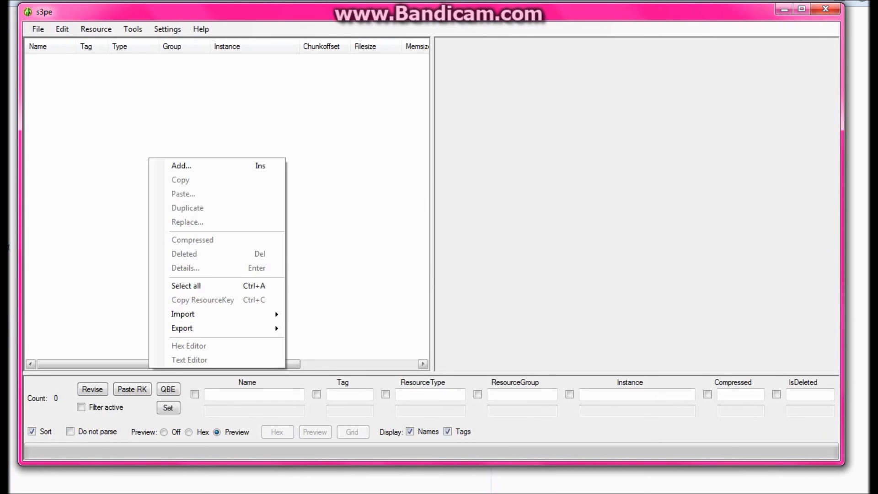
pyautogui.moveTo(183, 314)
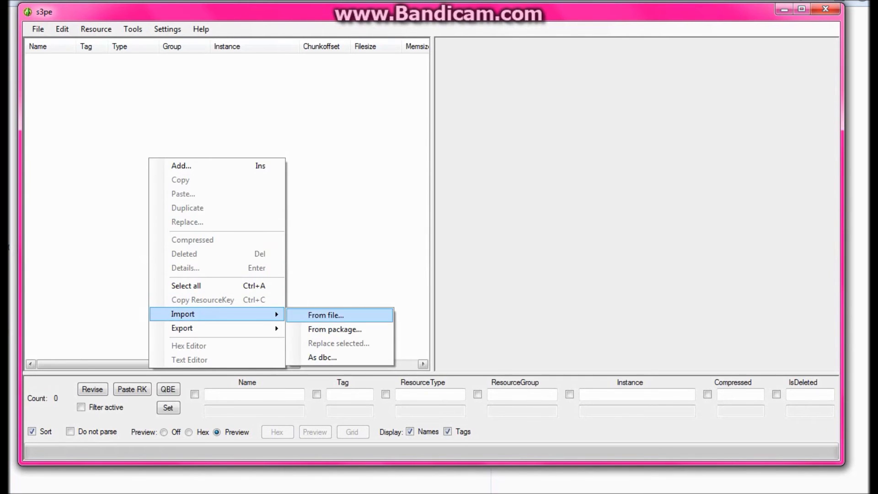
pyautogui.click(315, 358)
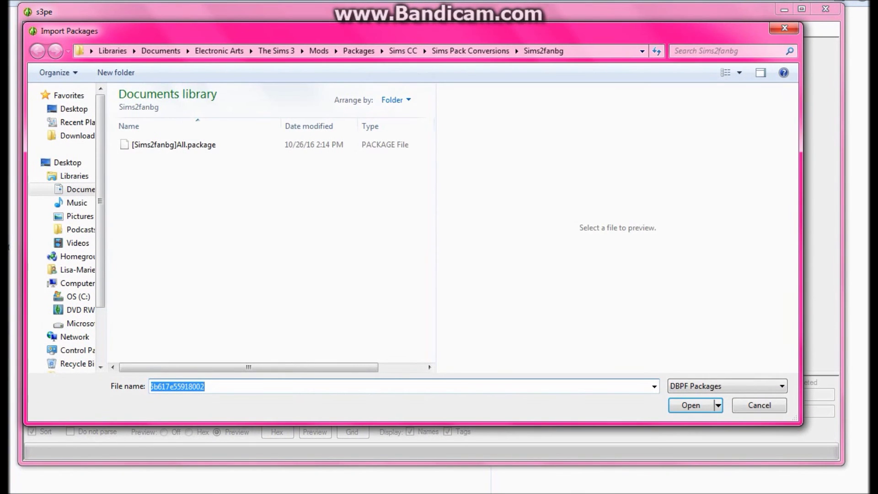
pyautogui.scroll(-2, 64, 229)
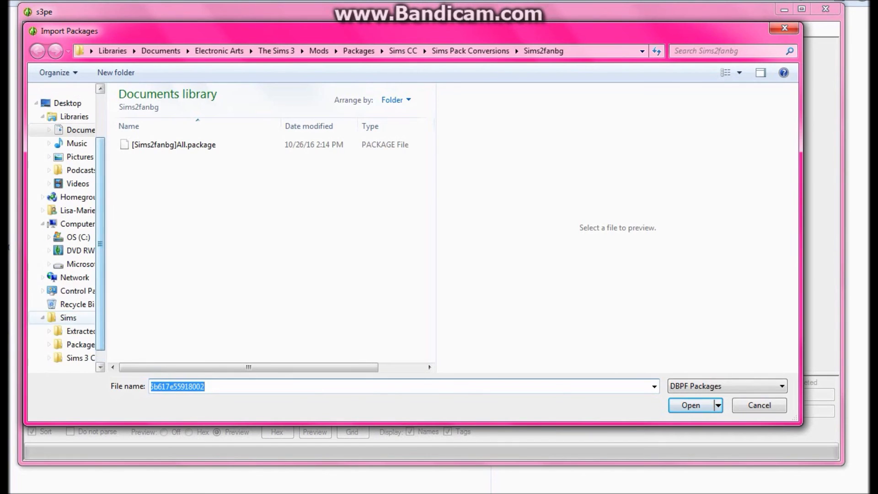
pyautogui.click(81, 344)
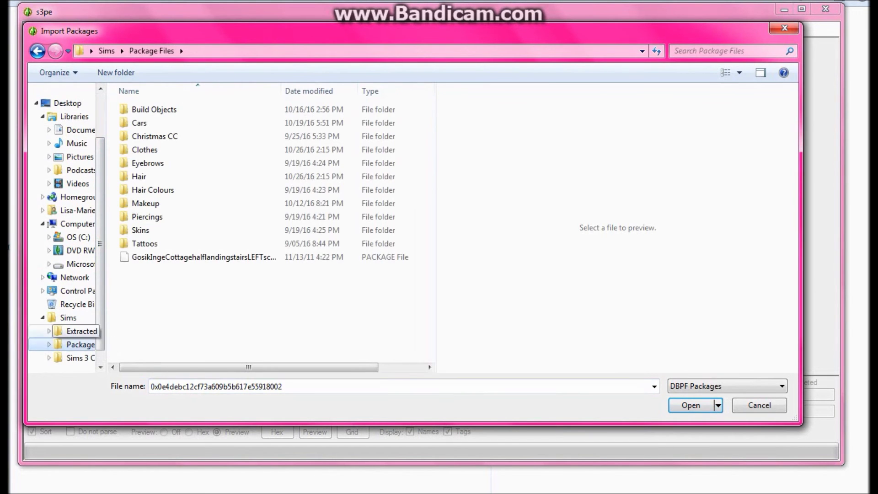
pyautogui.doubleClick(144, 149)
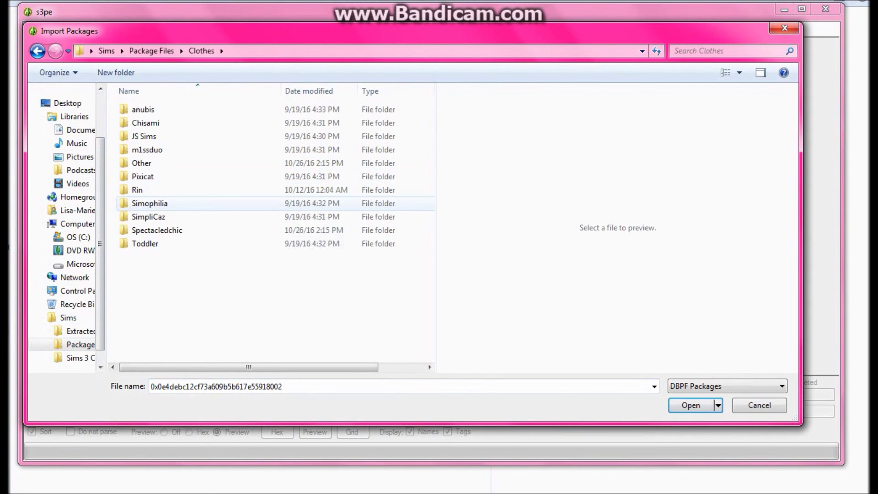
pyautogui.click(165, 231)
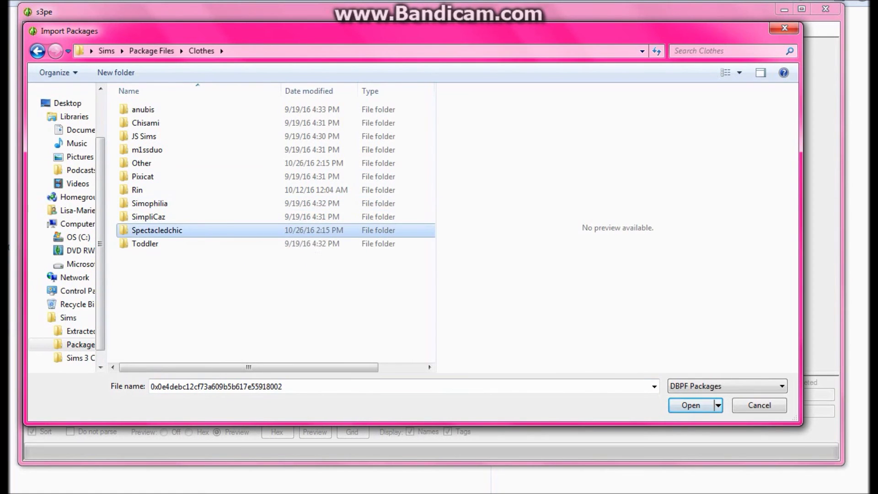
pyautogui.doubleClick(157, 230)
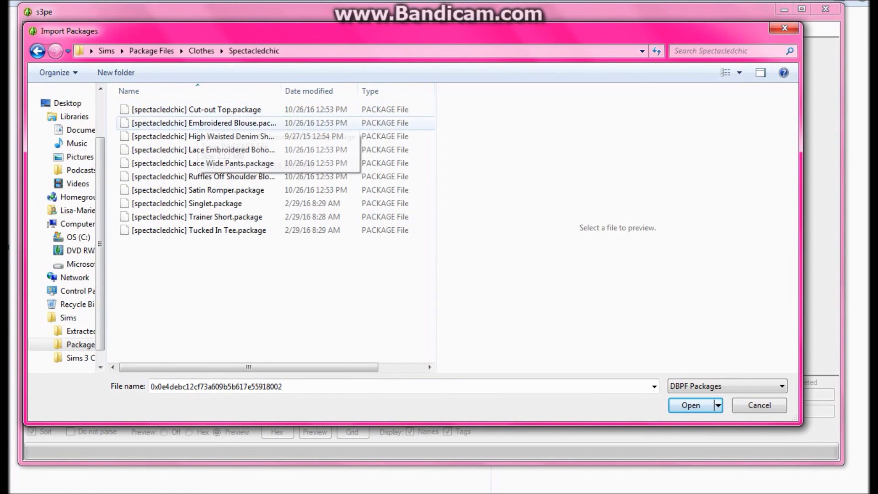
pyautogui.moveTo(200, 240); pyautogui.dragTo(200, 105)
pyautogui.click(692, 406)
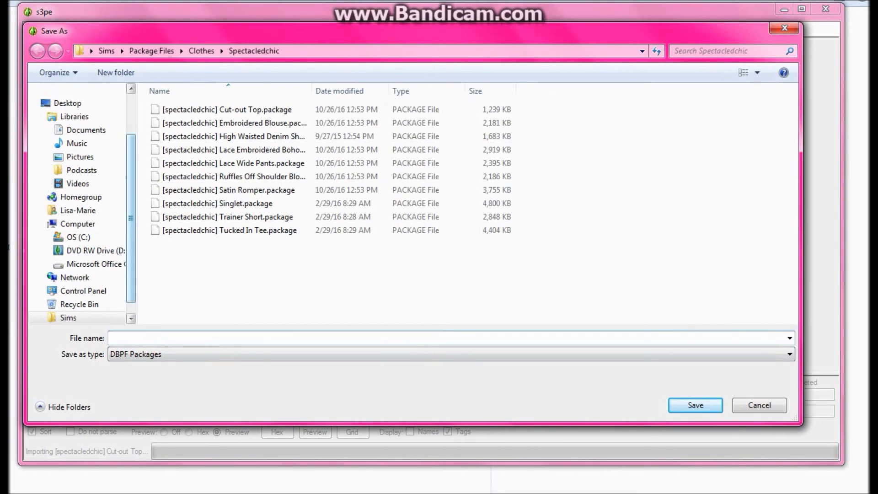
# Save the merged package over [SpectacledChic]All.package in The Sims 3 > Mods > Packages > Sims CC > Clothes > spectacledchic.
pyautogui.click(86, 130)
pyautogui.doubleClick(187, 215)
pyautogui.doubleClick(181, 145)
pyautogui.doubleClick(172, 306)
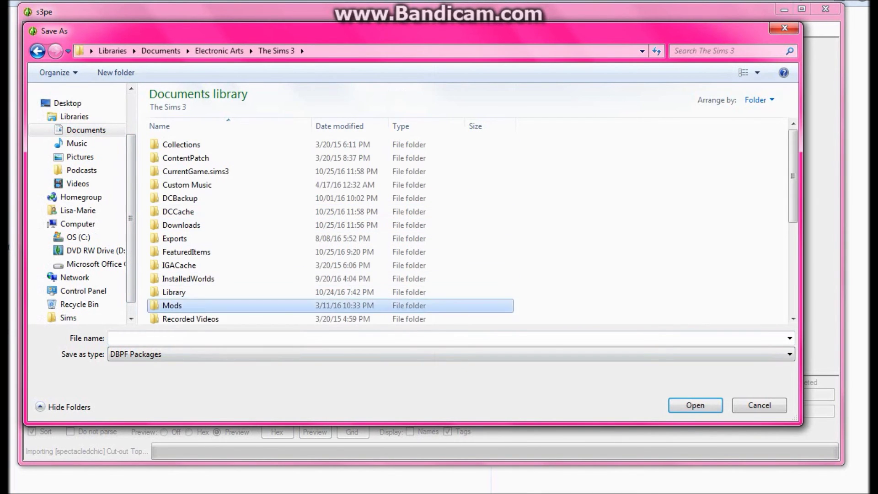
pyautogui.click(178, 157)
pyautogui.doubleClick(178, 158)
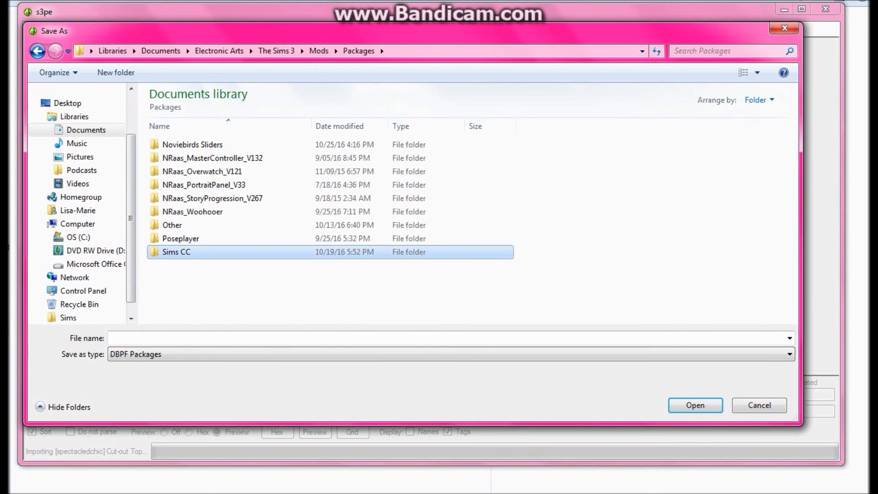
pyautogui.doubleClick(183, 251)
pyautogui.doubleClick(175, 171)
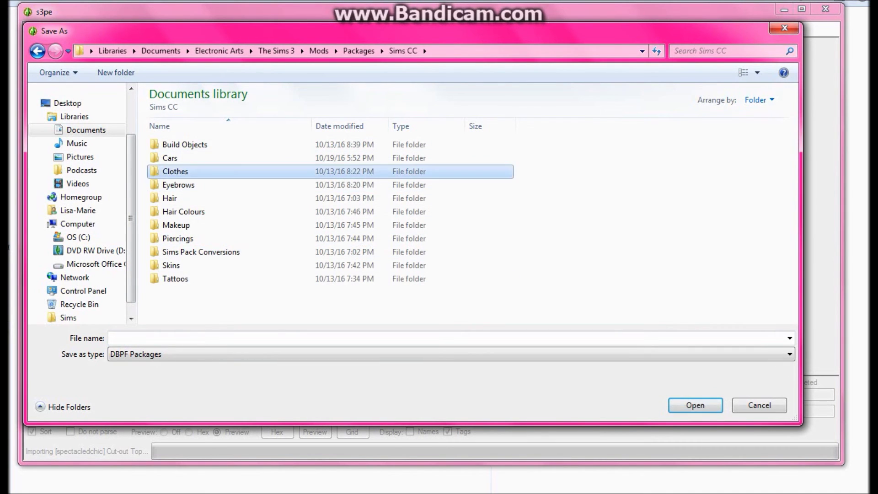
pyautogui.click(179, 266)
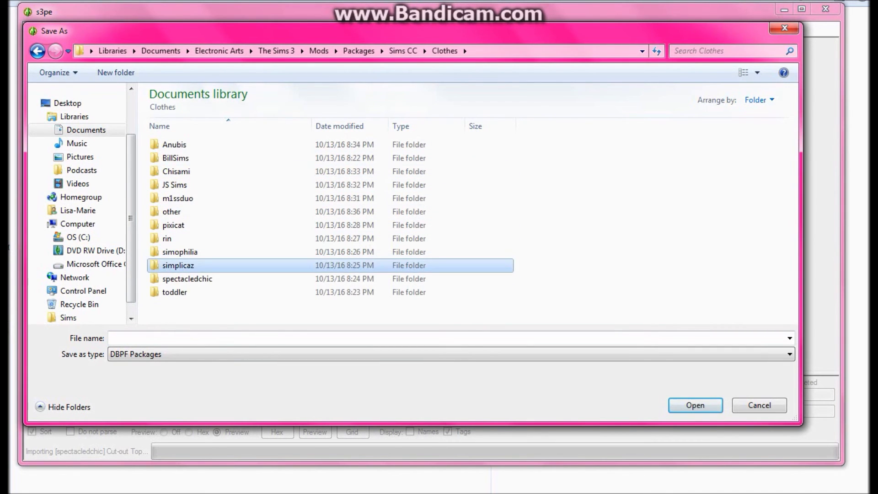
pyautogui.doubleClick(187, 279)
pyautogui.click(151, 338)
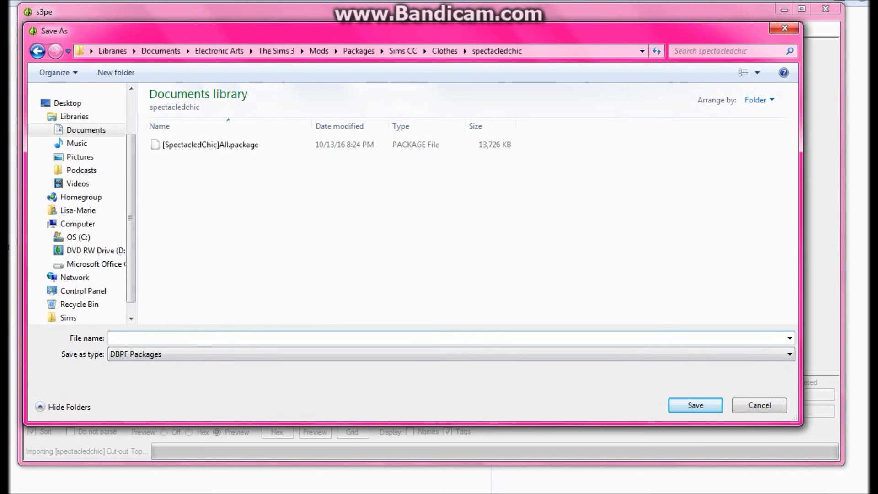
pyautogui.write('[SpectacledChic]All.package')
pyautogui.press('Return')
pyautogui.press('y')
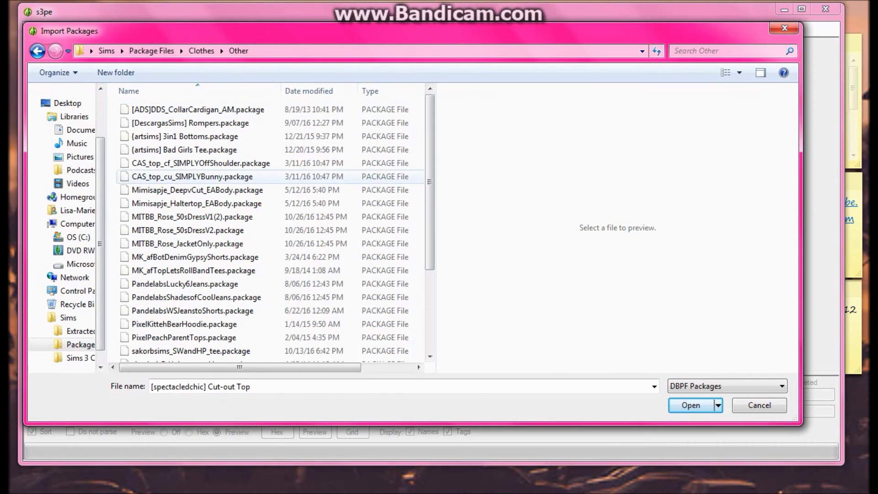
# Import all the packages in the Other folder of Package Files > Clothes as dbc.
pyautogui.scroll(-3, 272, 229)
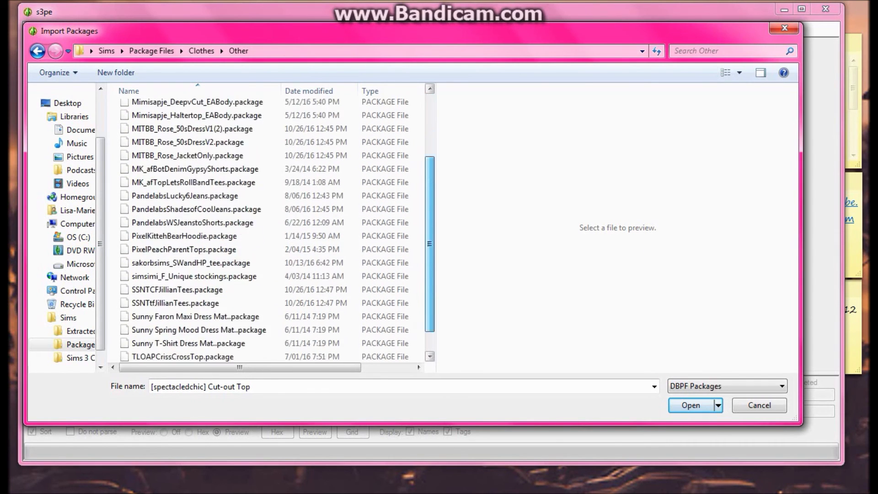
pyautogui.scroll(3, 272, 228)
pyautogui.moveTo(115, 103); pyautogui.dragTo(329, 362)
pyautogui.click(691, 406)
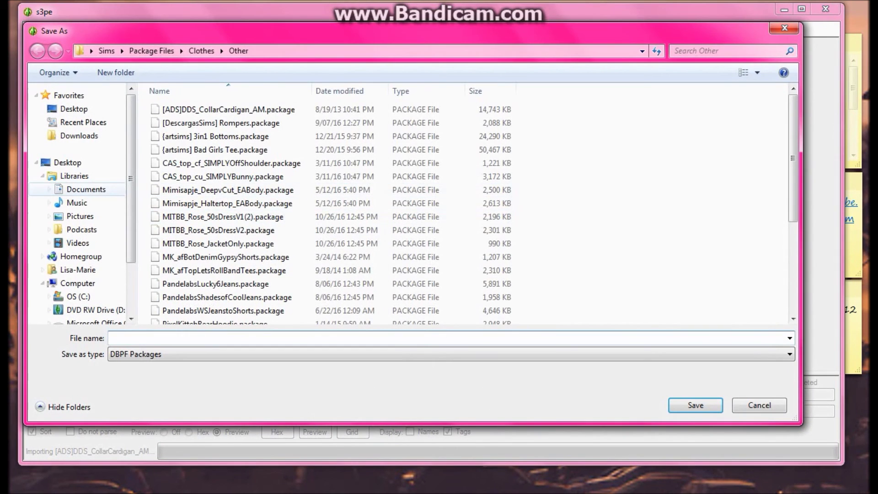
# Save the merged package over [Other]All.package in The Sims 3 > Mods > Packages > Sims CC > Clothes > other.
pyautogui.click(86, 189)
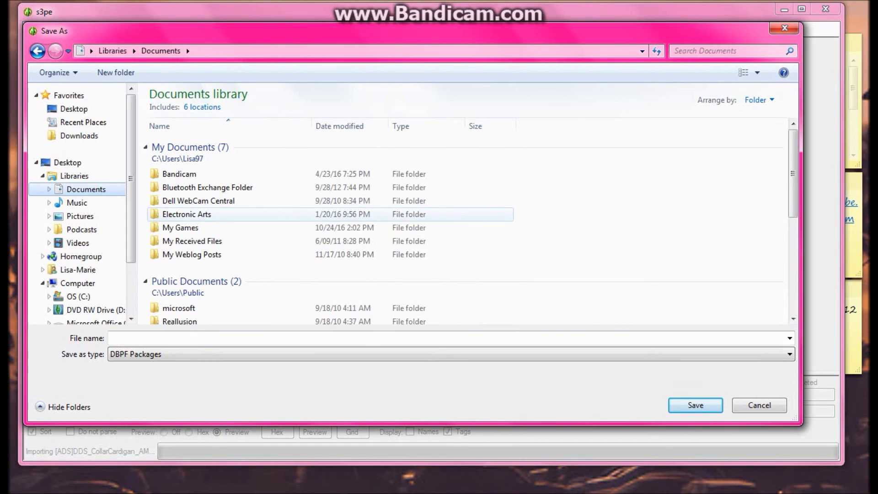
pyautogui.doubleClick(187, 215)
pyautogui.doubleClick(179, 144)
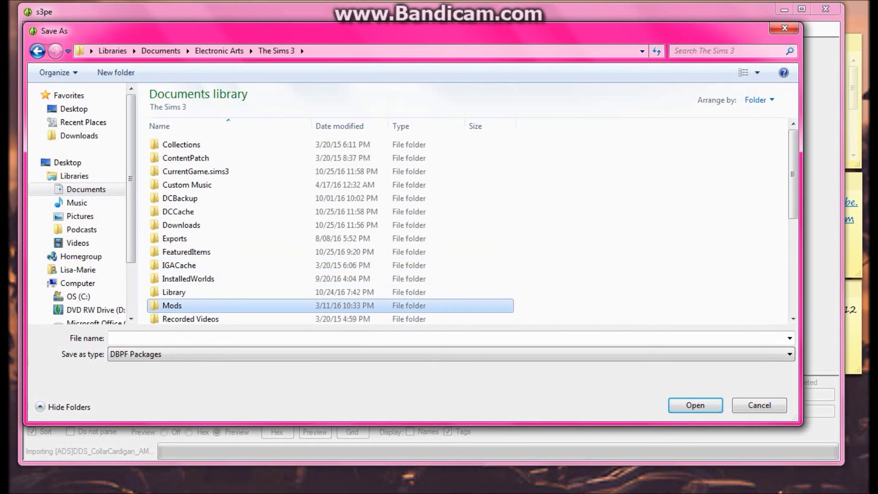
pyautogui.doubleClick(172, 305)
pyautogui.doubleClick(178, 158)
pyautogui.doubleClick(176, 252)
pyautogui.doubleClick(175, 171)
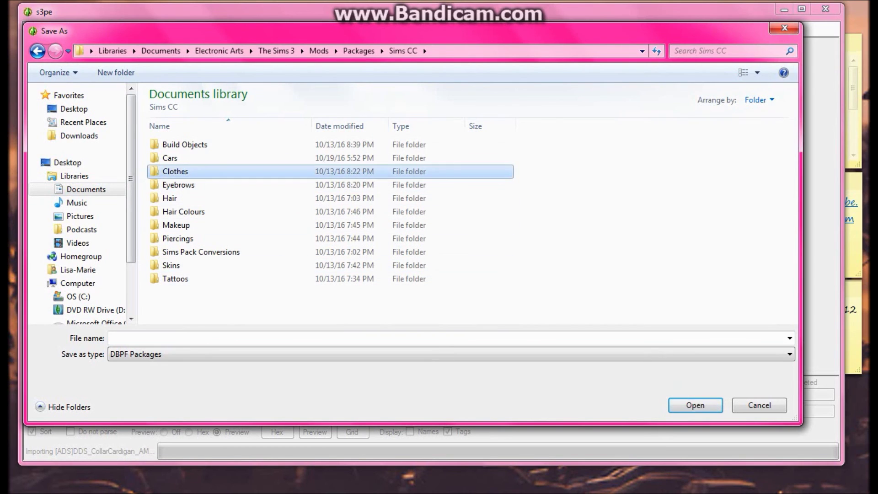
pyautogui.click(172, 212)
pyautogui.doubleClick(172, 212)
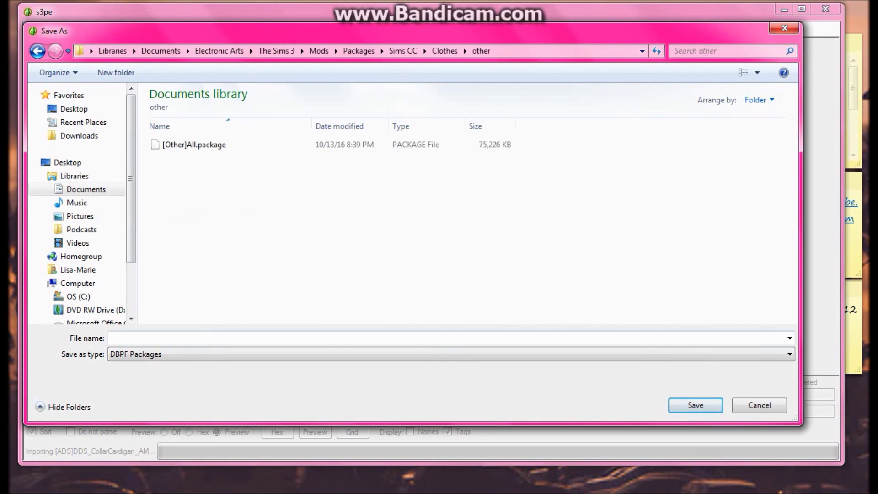
pyautogui.click(176, 338)
pyautogui.write('[')
pyautogui.press('Down')
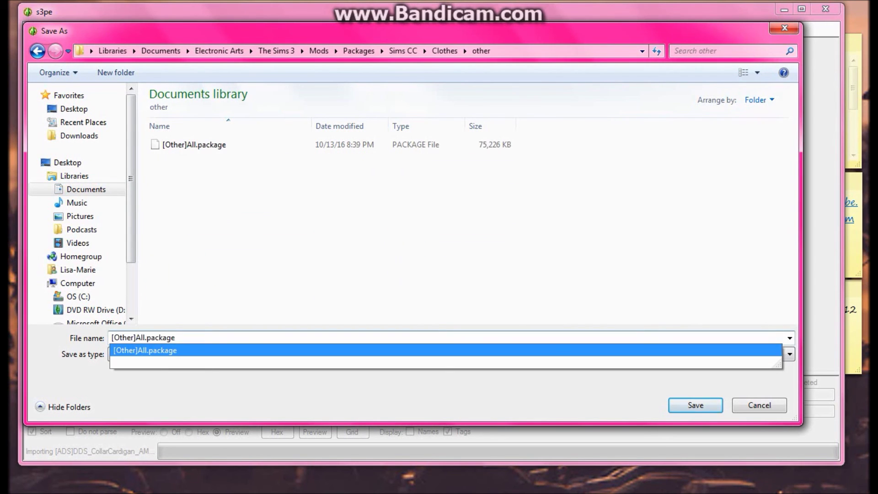
pyautogui.press('Return')
pyautogui.click(404, 233)
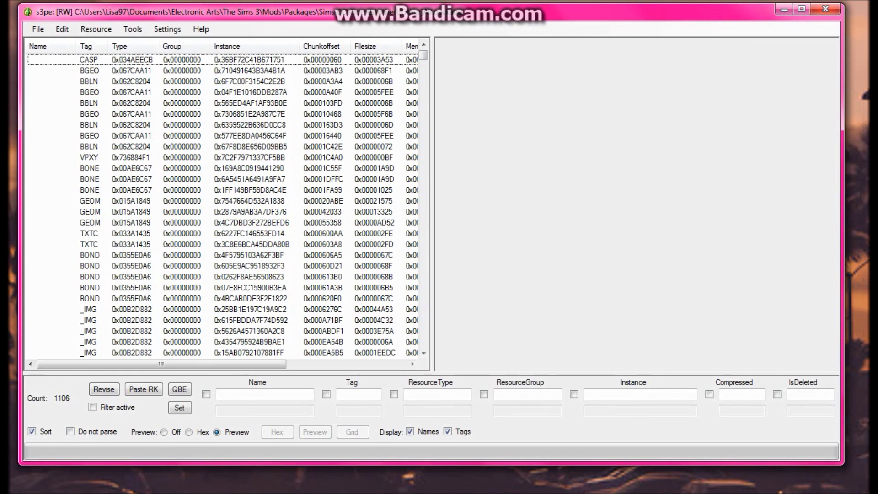
# Start a new empty package and begin a dbc import from the Hair folder in Package Files.
pyautogui.click(38, 29)
pyautogui.click(53, 126)
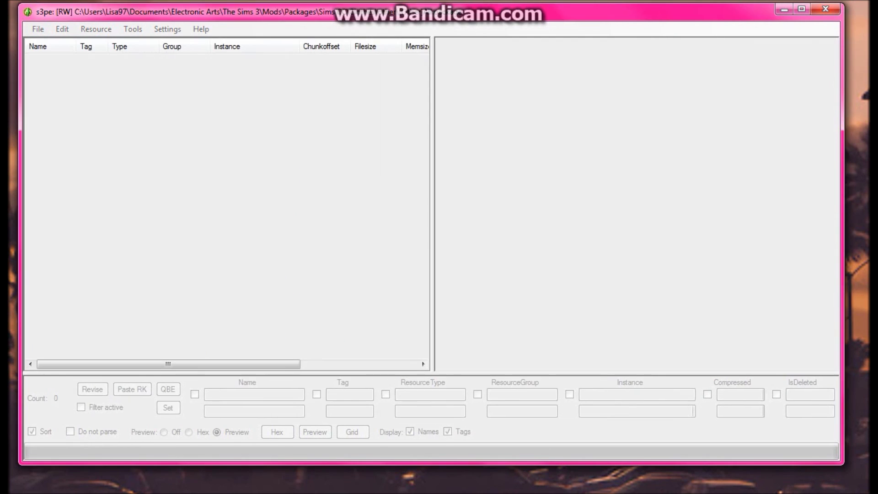
pyautogui.rightClick(217, 187)
pyautogui.moveTo(284, 342)
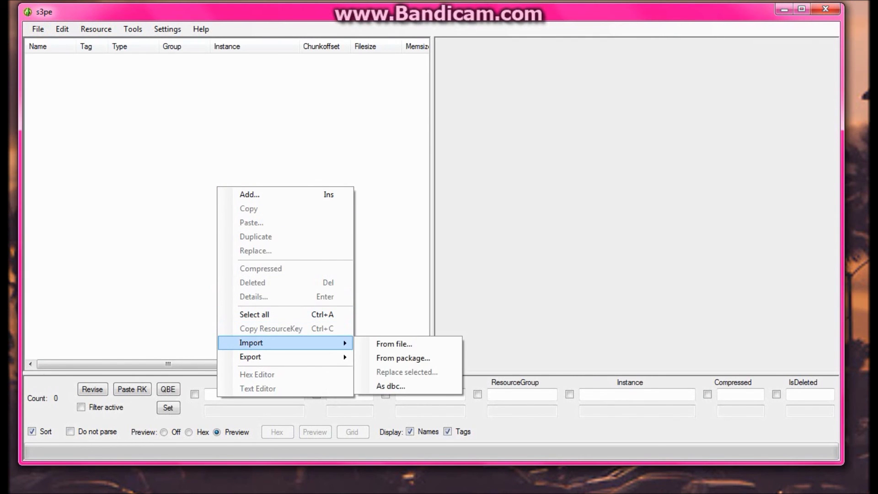
pyautogui.click(391, 386)
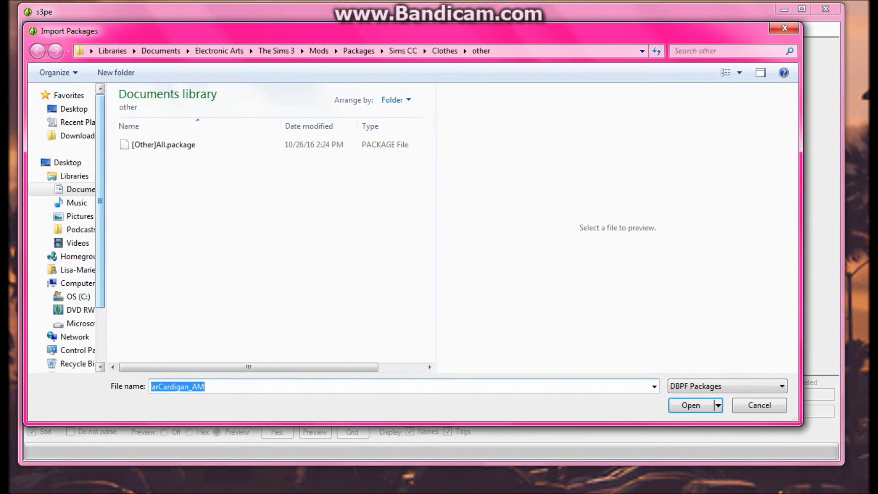
pyautogui.click(80, 344)
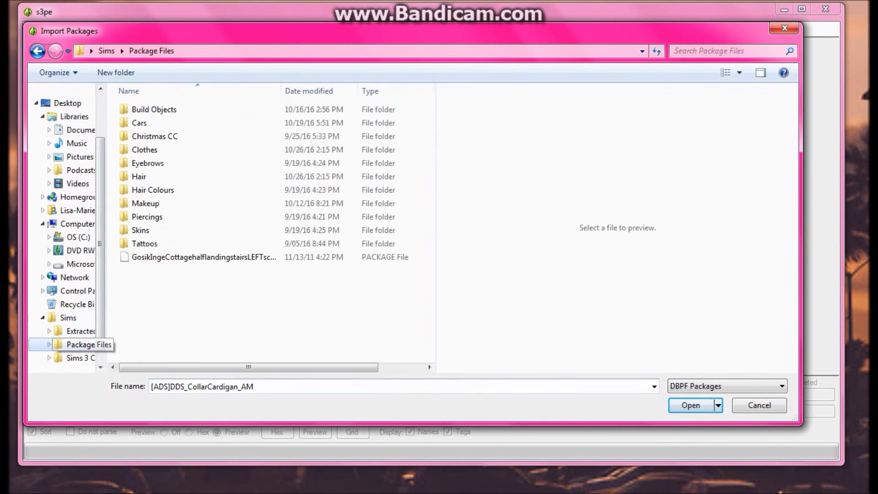
pyautogui.doubleClick(139, 177)
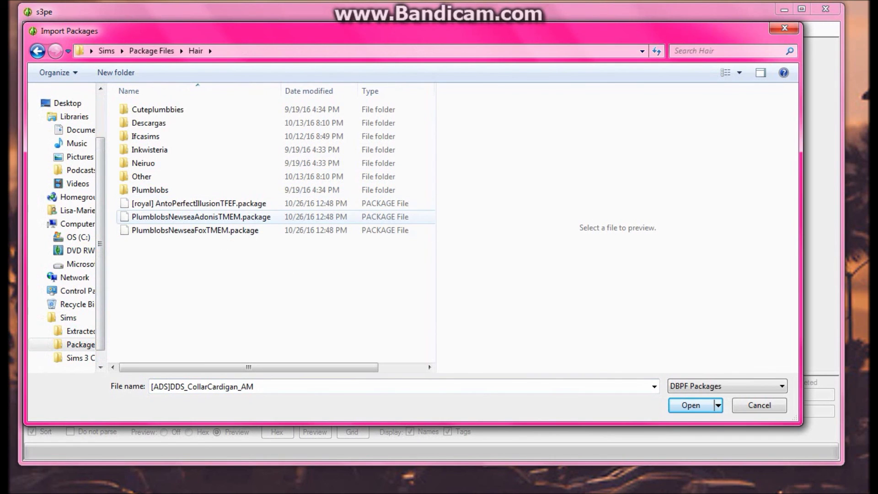
# Move the two PlumblobsNewsea packages into the Plumblobs folder and the [royal] package into Other within Hair.
pyautogui.moveTo(110, 216); pyautogui.dragTo(181, 234)
pyautogui.moveTo(180, 231); pyautogui.dragTo(183, 190)
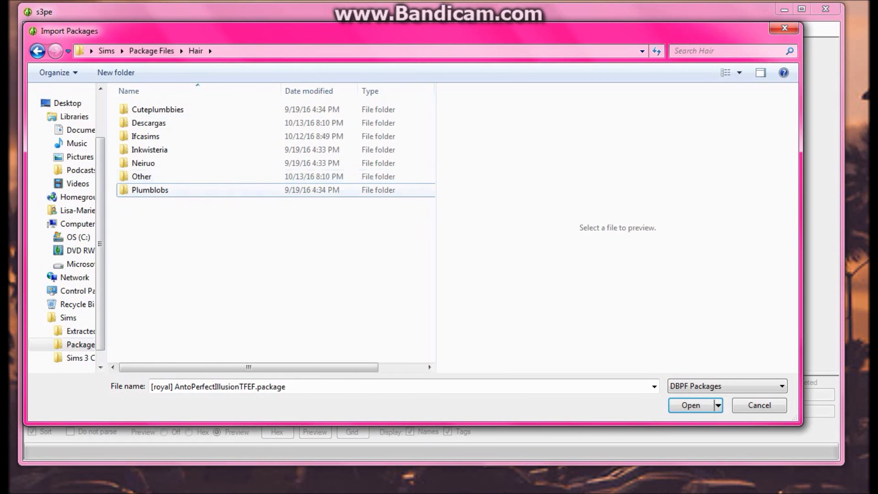
pyautogui.doubleClick(142, 177)
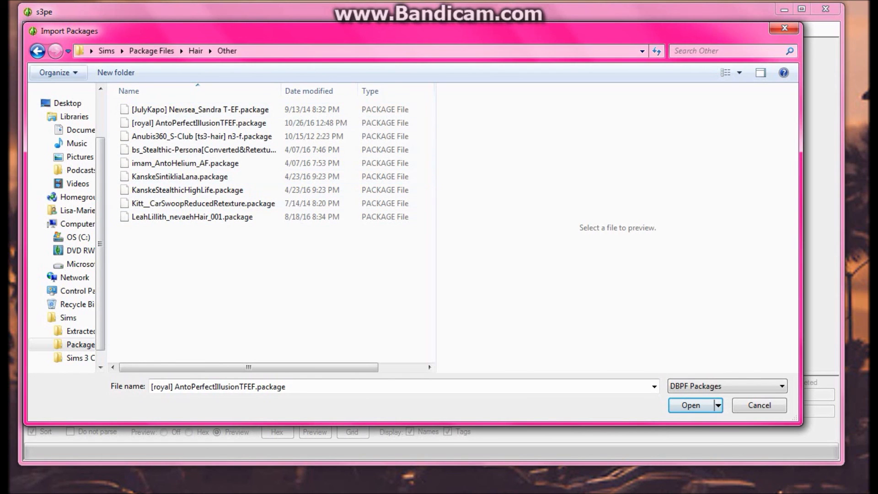
pyautogui.click(37, 51)
# Import all the packages in the Plumblobs hair folder.
pyautogui.doubleClick(142, 190)
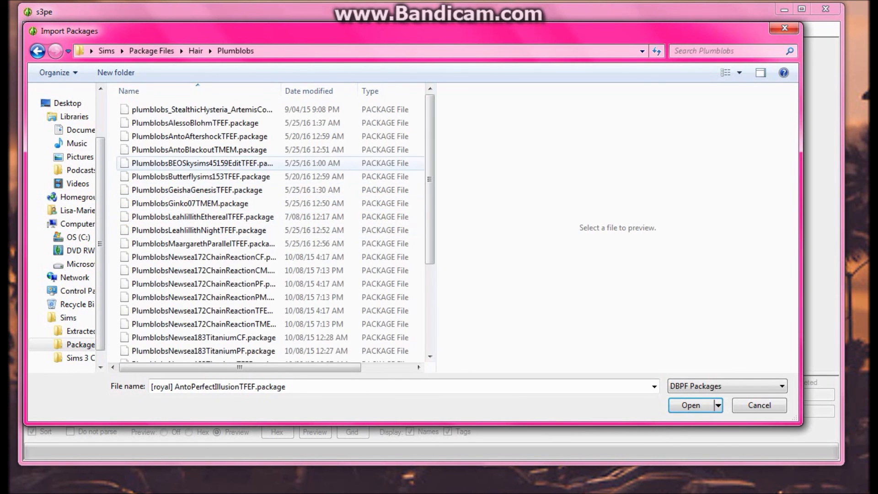
pyautogui.scroll(-3, 269, 228)
pyautogui.scroll(3, 270, 228)
pyautogui.moveTo(114, 104); pyautogui.dragTo(451, 377)
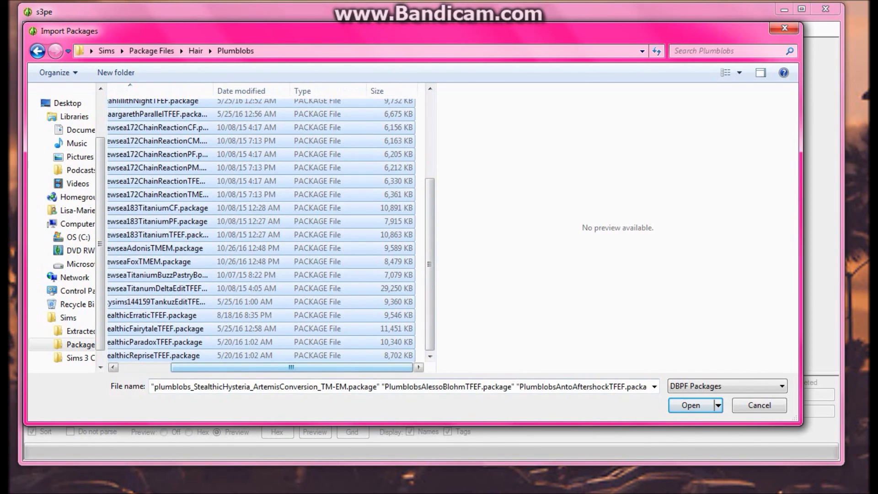
pyautogui.moveTo(291, 368); pyautogui.dragTo(240, 367)
pyautogui.click(691, 406)
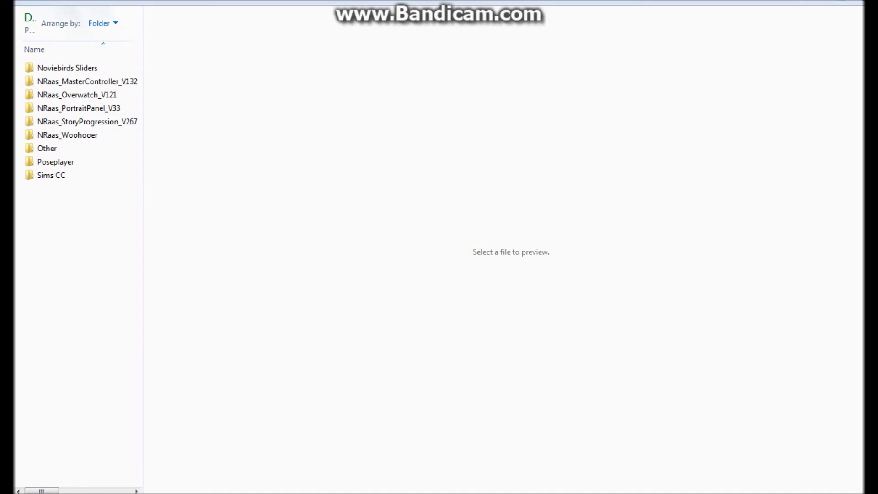
# Switch to the Mods Packages folder window and check [SpectacledChic]All.package in Sims CC > Clothes > spectacledchic.
pyautogui.click(51, 176)
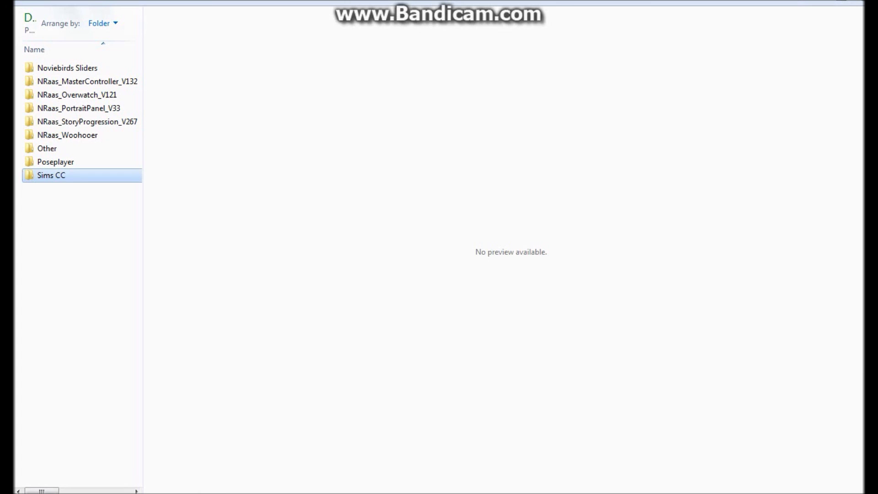
pyautogui.doubleClick(51, 175)
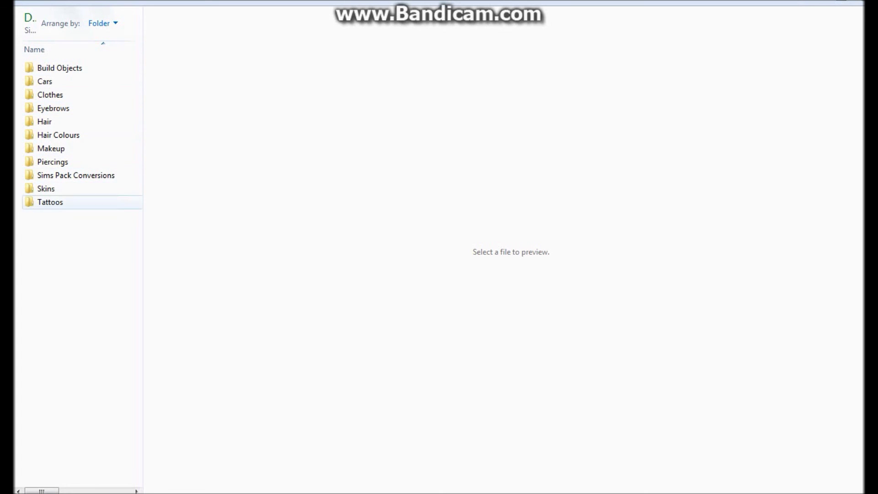
pyautogui.click(51, 95)
pyautogui.doubleClick(50, 94)
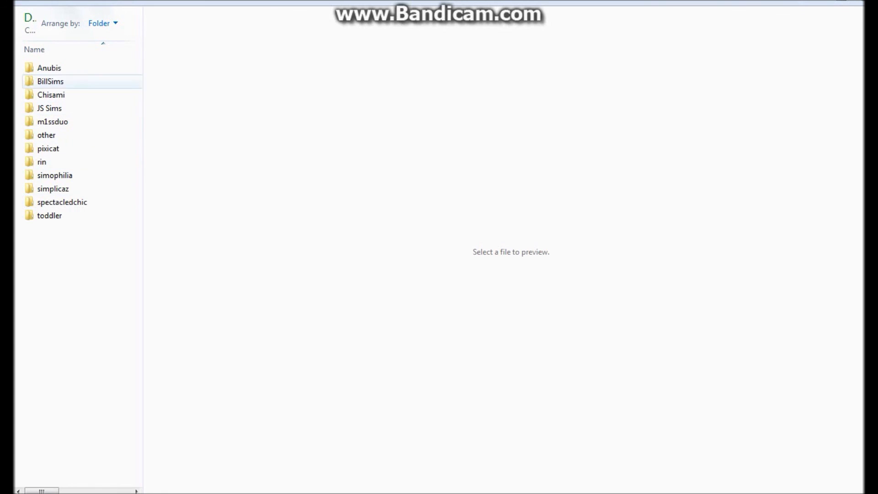
pyautogui.click(61, 202)
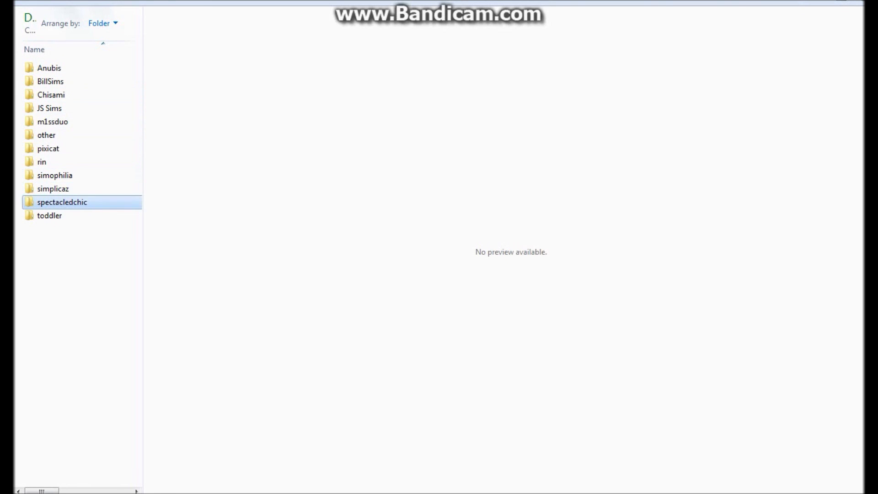
pyautogui.doubleClick(61, 203)
pyautogui.moveTo(143, 171); pyautogui.dragTo(191, 165)
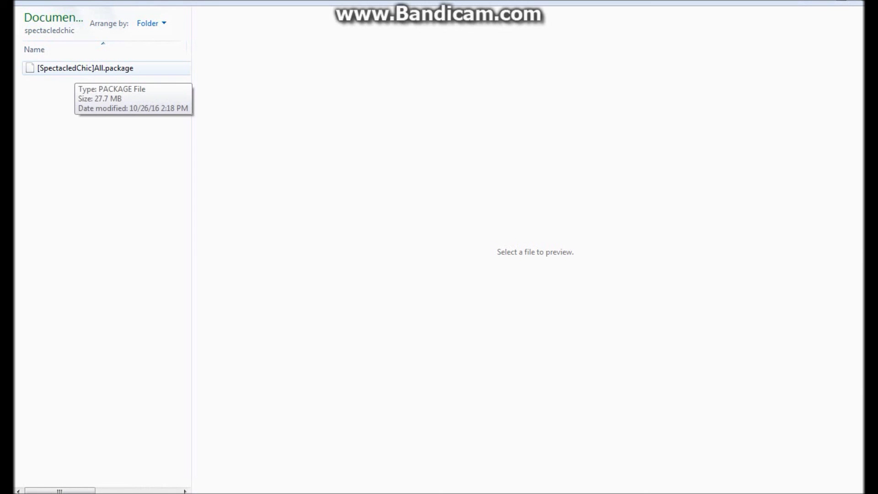